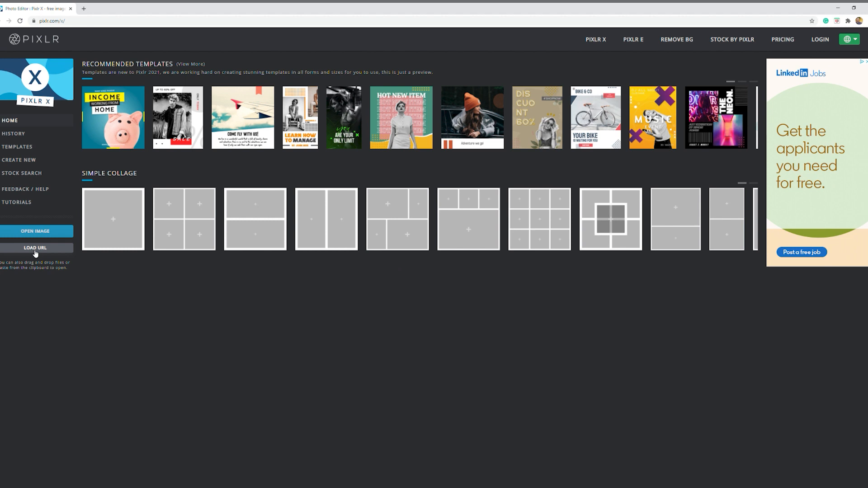
Open the photo of the two men and pre-resize it to Full HD, 1920 x 1280
left_click(47, 231)
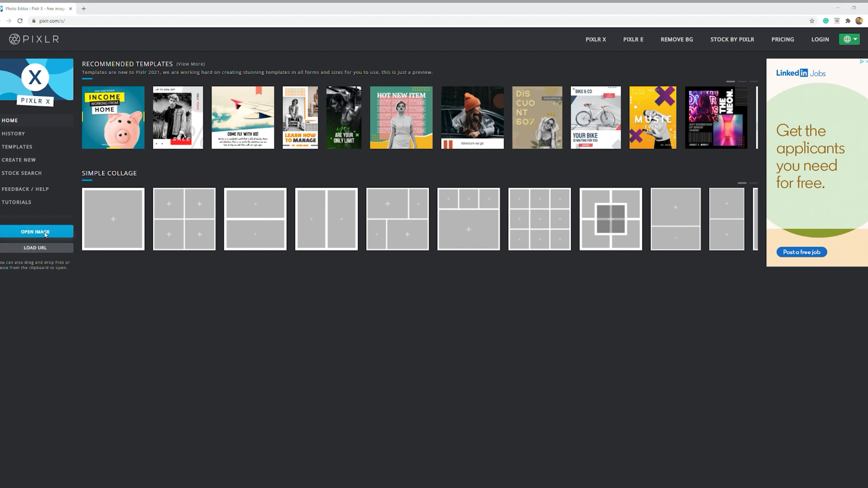
double_click(157, 111)
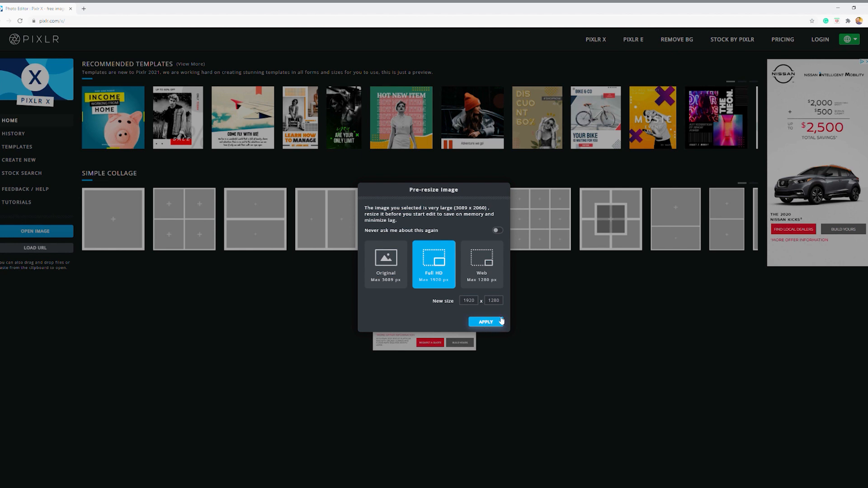
left_click(497, 322)
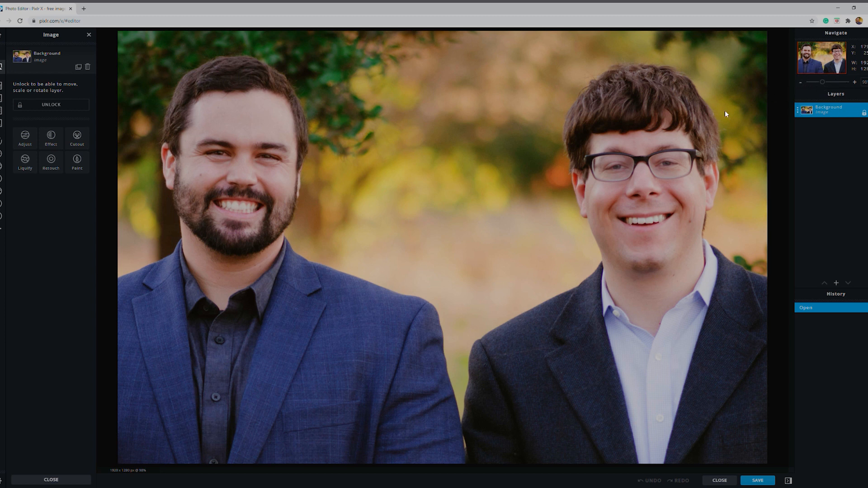
left_click(801, 83)
left_click(802, 83)
scroll(493, 245, "up", 1)
scroll(493, 245, "down", 2)
scroll(493, 245, "up", 1)
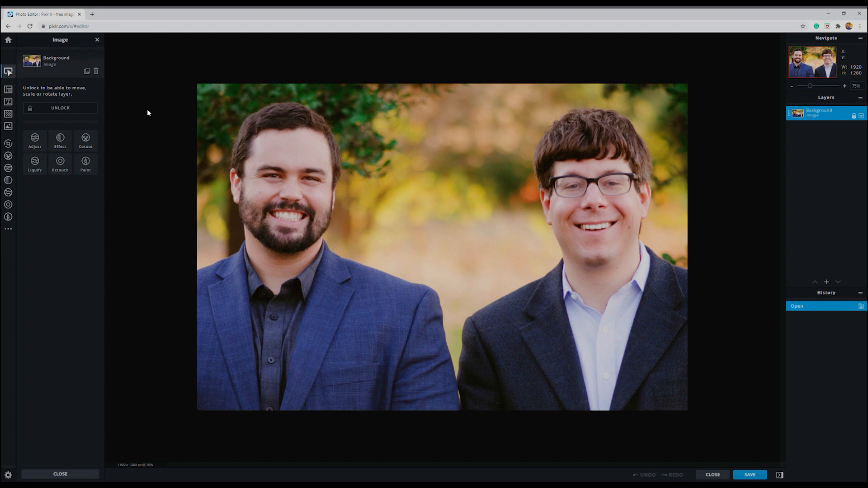
Open the layout settings and switch the canvas background on and off again
left_click(10, 90)
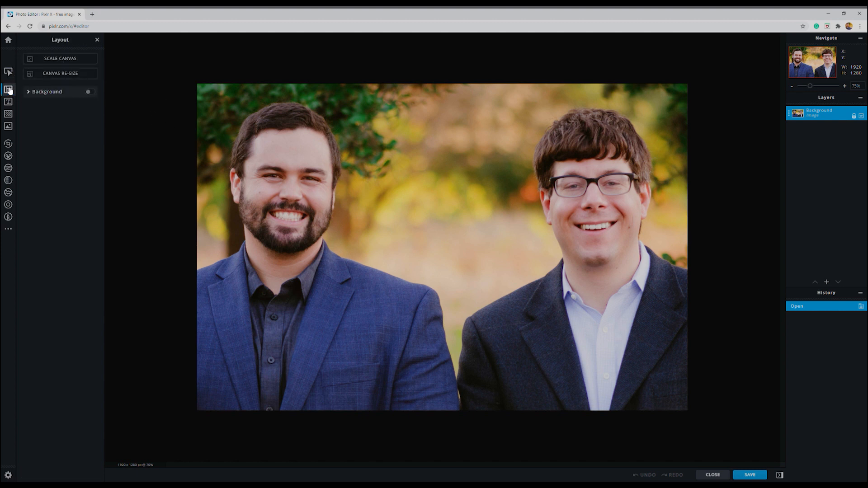
left_click(55, 92)
left_click(52, 92)
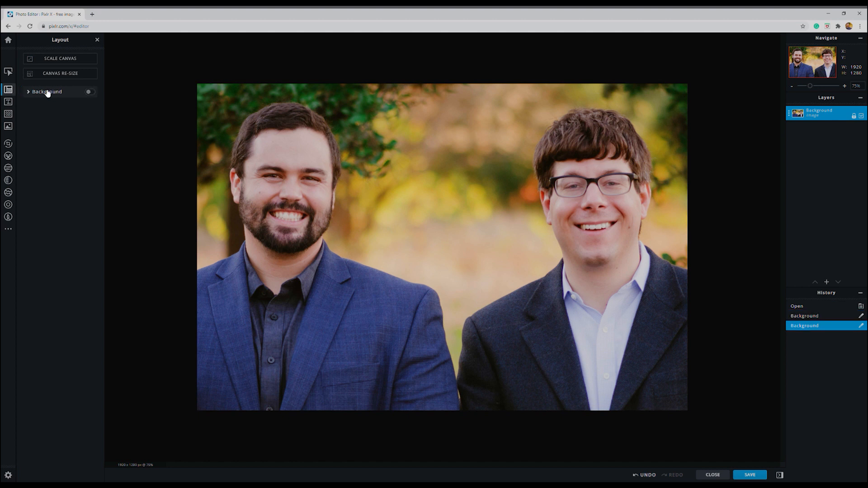
Add the circular CIA text template to the photo and move it up between the two men's heads
left_click(13, 104)
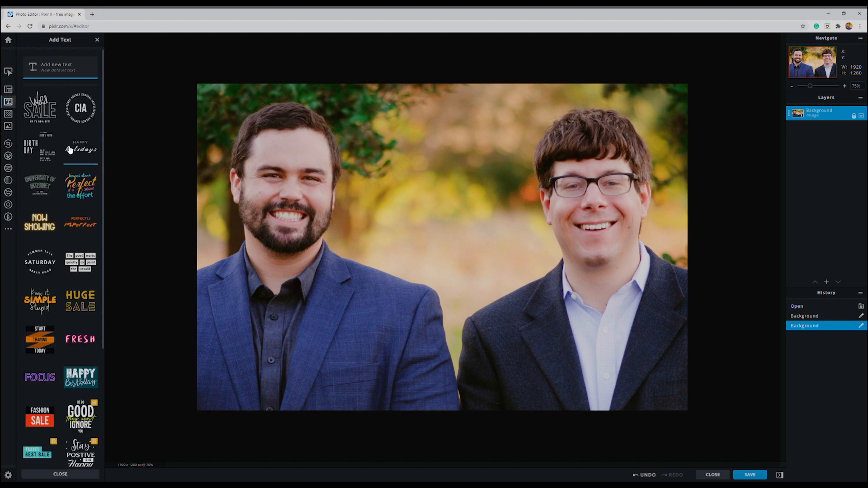
left_click(84, 111)
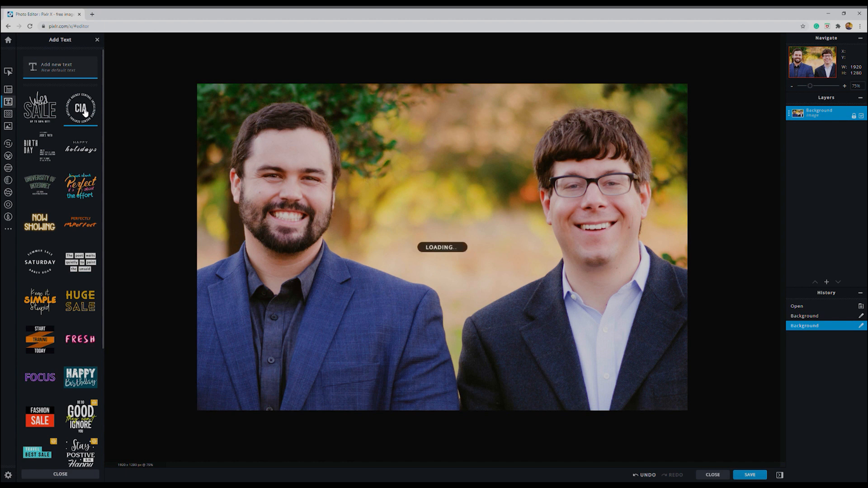
left_click_drag(408, 233, 462, 203)
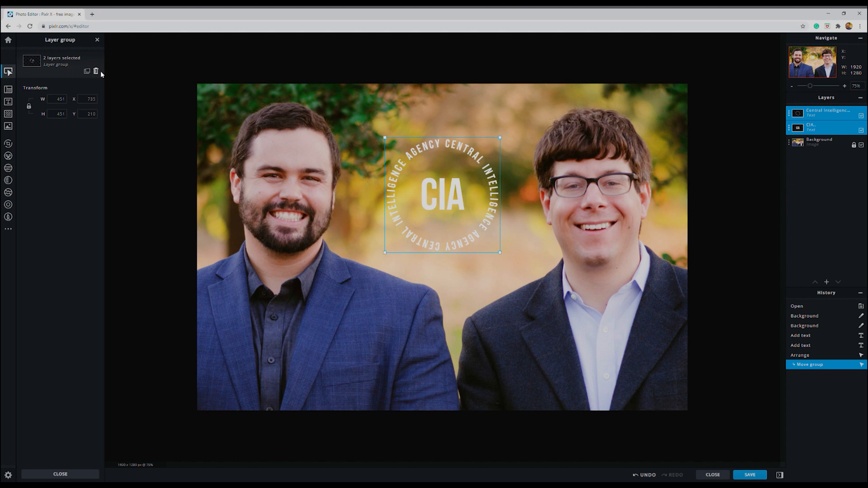
Undo the move and insertion of the CIA text so only the background photo remains
key("ctrl+z")
key("ctrl+z")
key("ctrl+z")
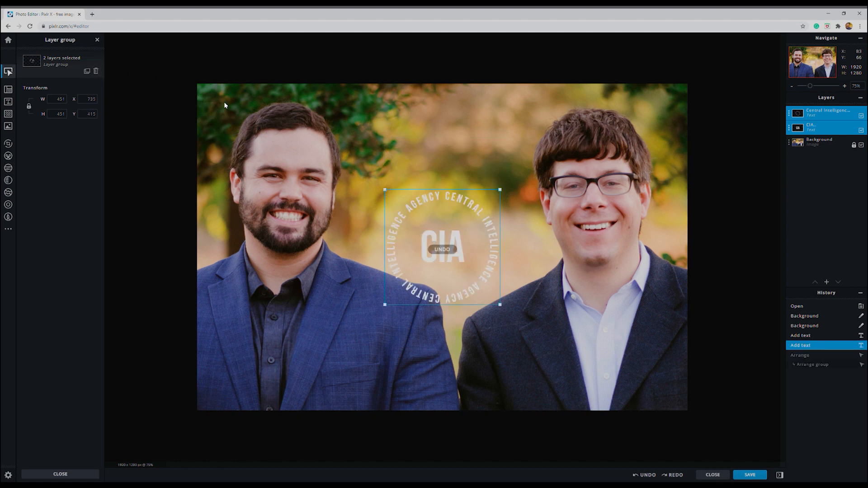
key("ctrl+z")
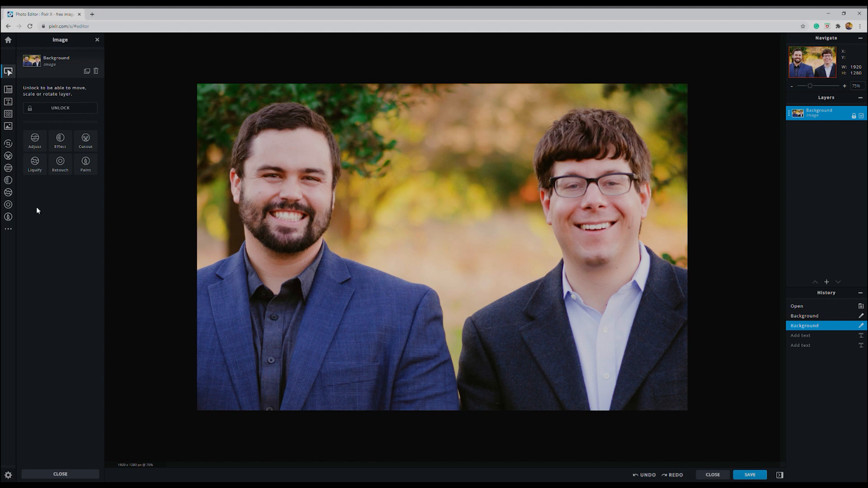
Try cropping the photo to the bearded man at about 930 x 1092 px, and undo the crop
left_click(9, 146)
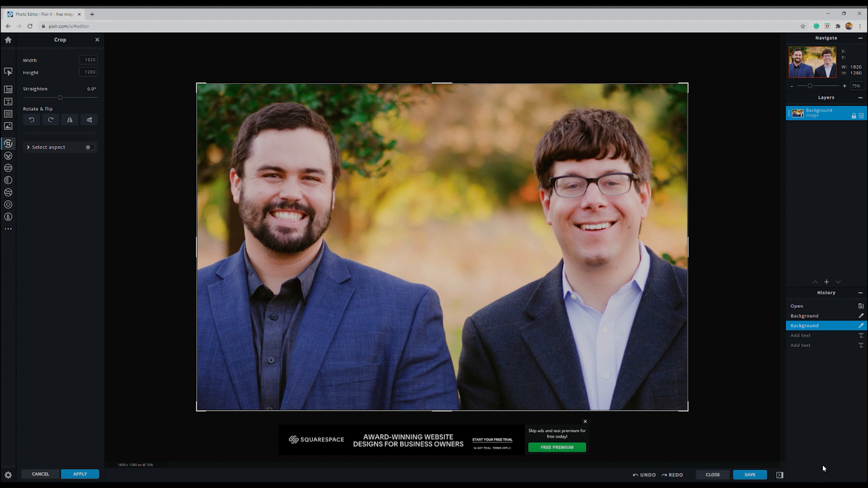
left_click_drag(689, 411, 437, 363)
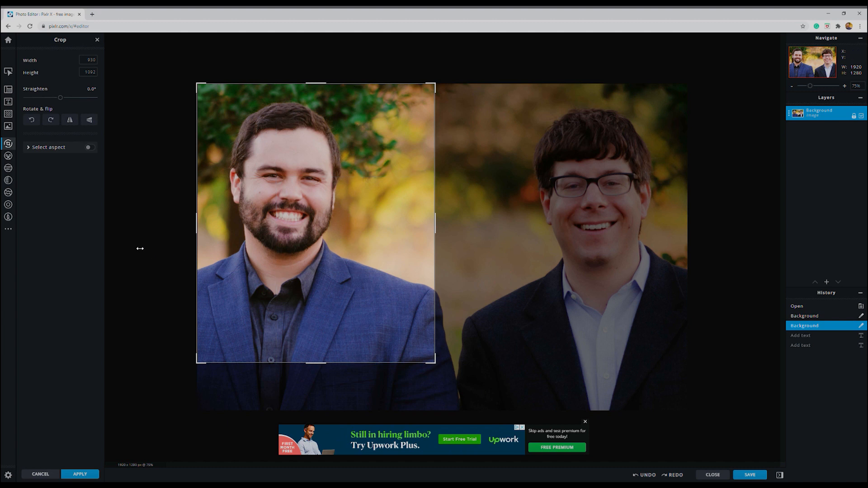
key("Return")
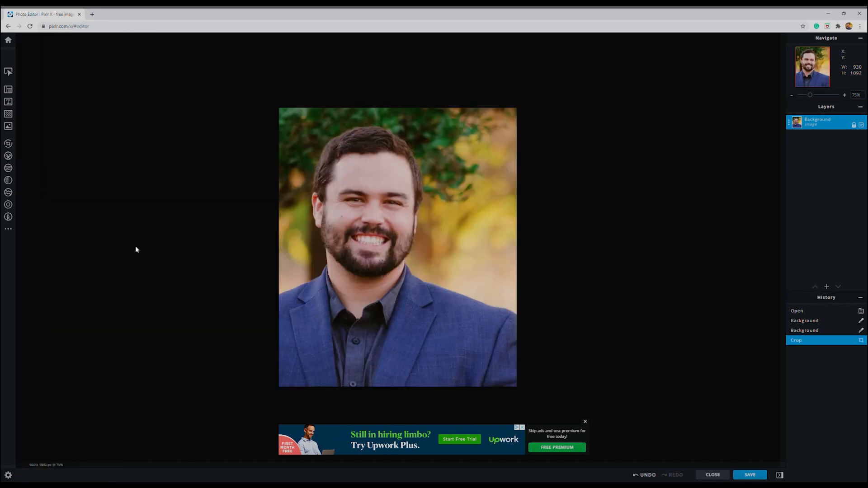
key("ctrl+z")
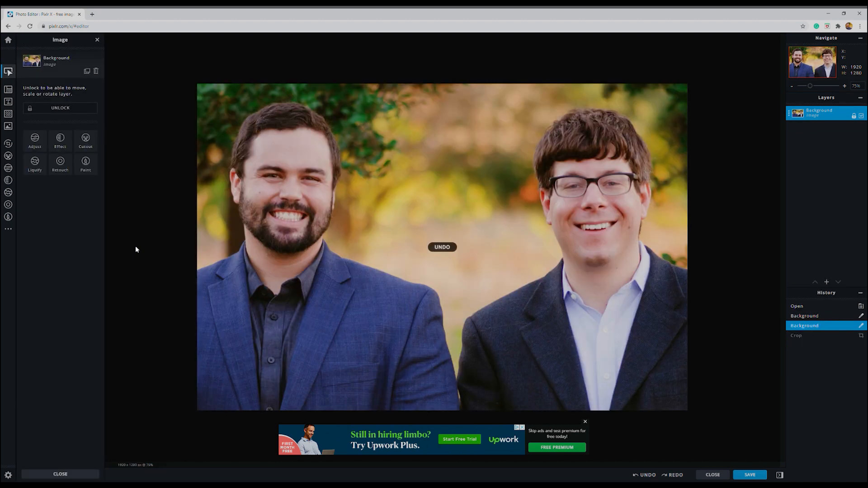
Crop the photo tightly to the bearded man's head and shoulders, about 721 x 850 px
left_click(9, 143)
left_click_drag(675, 411, 382, 302)
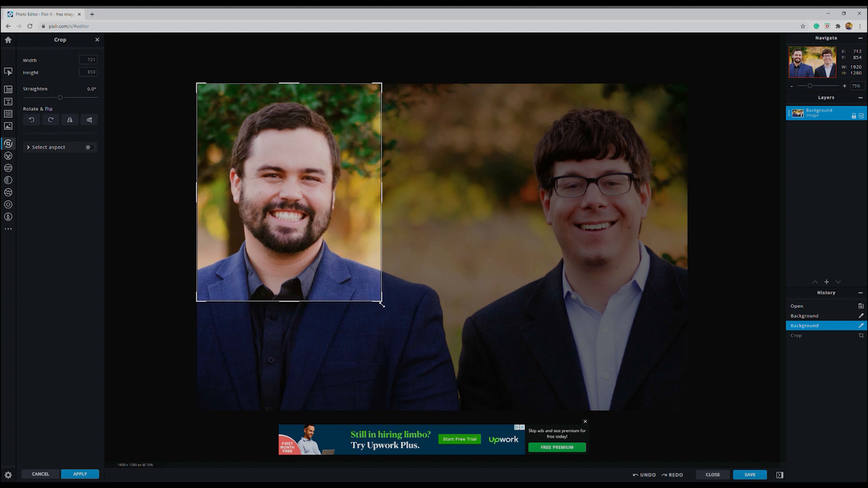
key("Return")
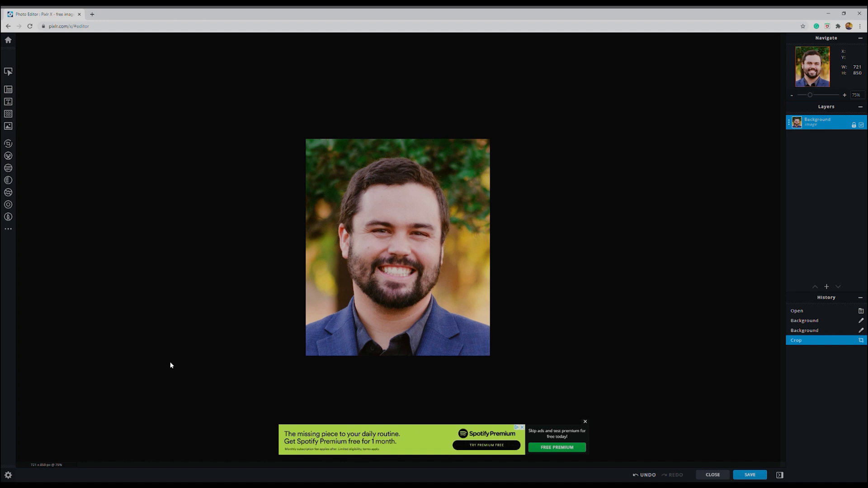
Try the 16:9 and 4:3 crop ratios, and crop the portrait with the 800 x 800 Youtube profile size preset
left_click(8, 71)
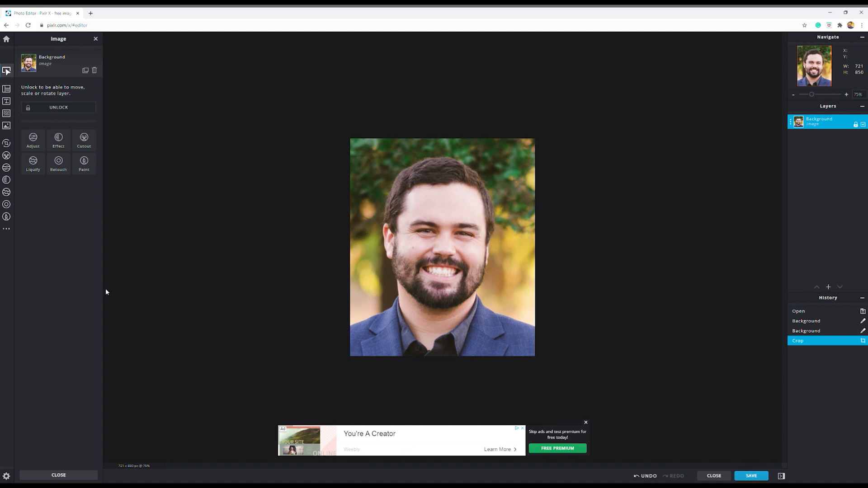
left_click(8, 143)
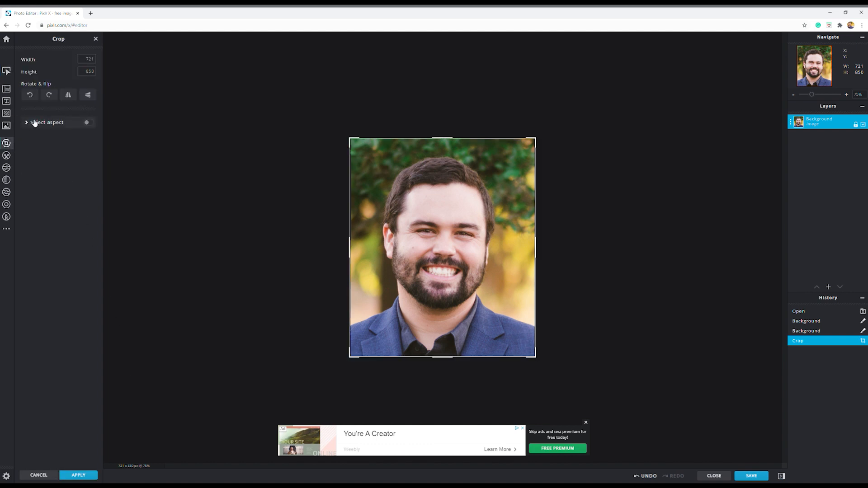
left_click(88, 123)
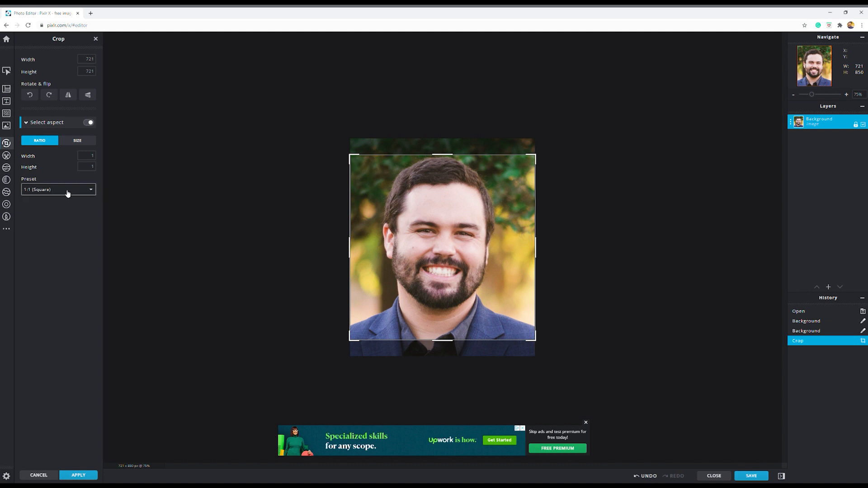
left_click(56, 238)
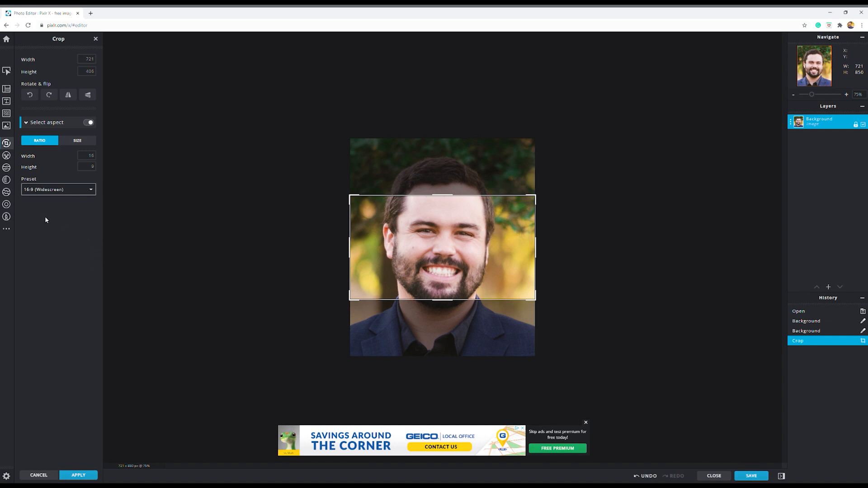
left_click(59, 225)
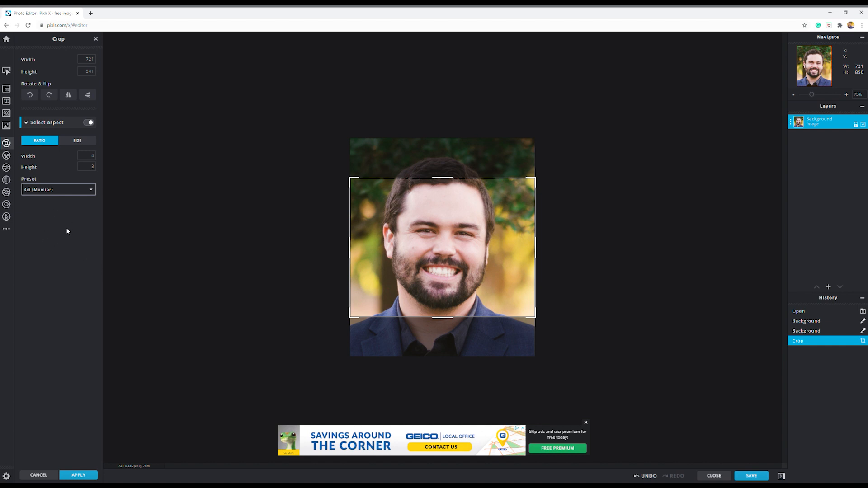
left_click(71, 270)
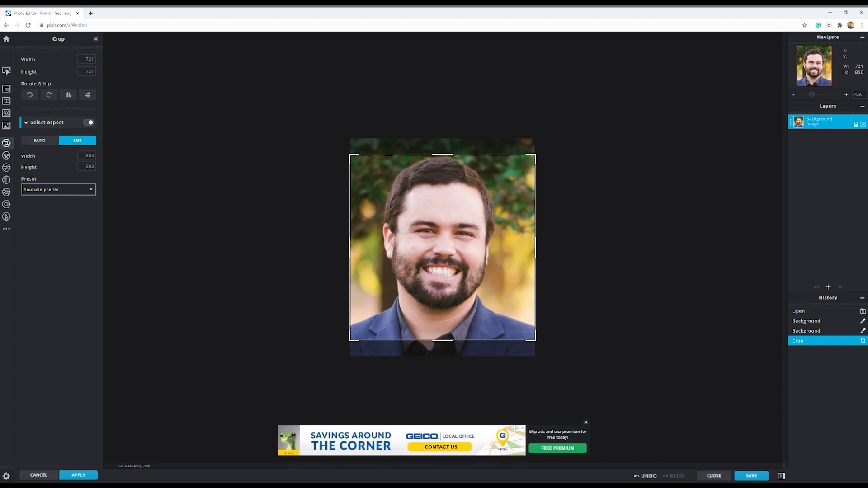
left_click(79, 475)
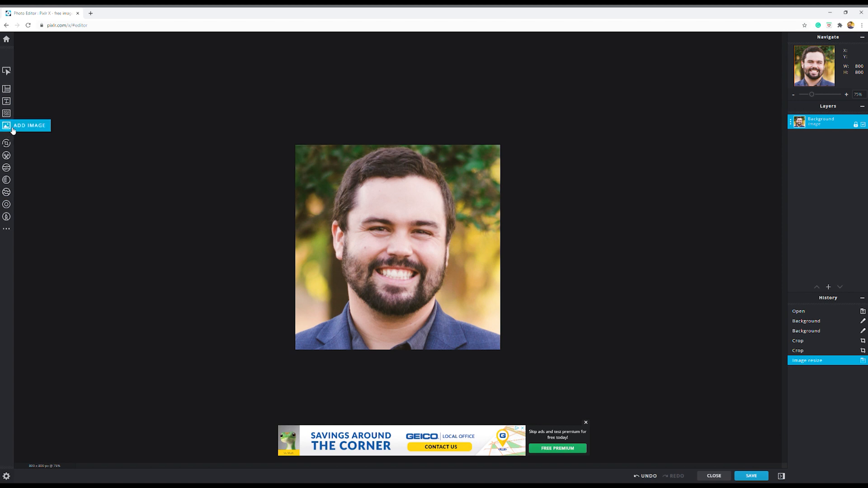
Open the image adjustments and examine the Color, Light and Toning options
left_click(7, 168)
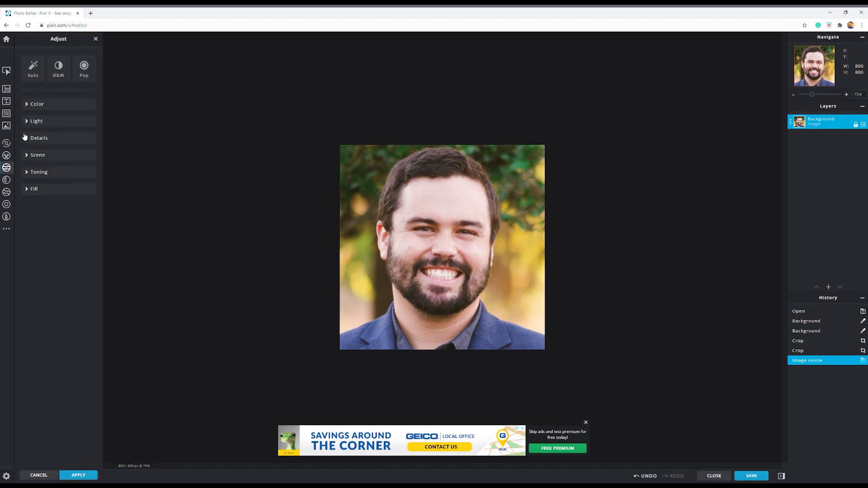
left_click(67, 106)
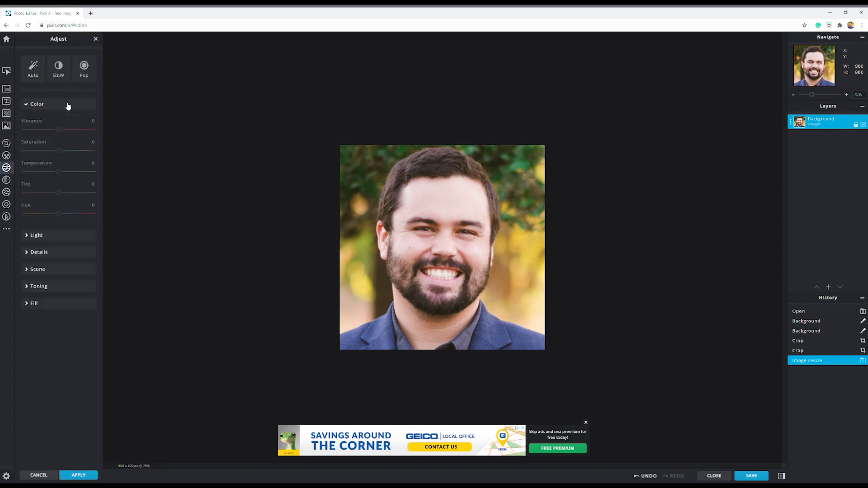
left_click(67, 107)
left_click(66, 125)
left_click(67, 125)
left_click(56, 176)
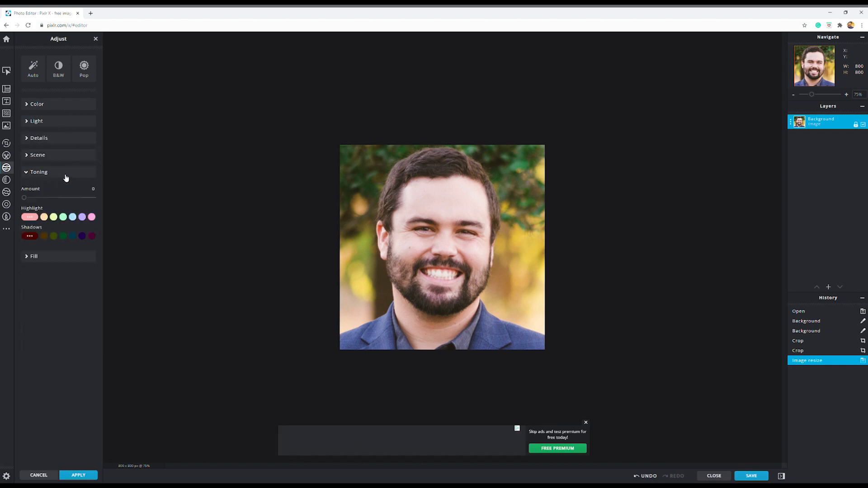
left_click(66, 176)
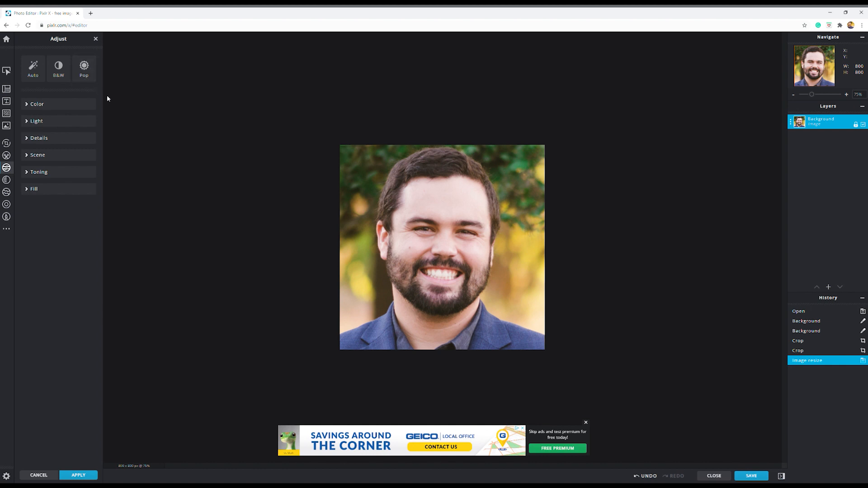
Try the Pop and B&W quick adjustments on the portrait, undoing each one
left_click(89, 71)
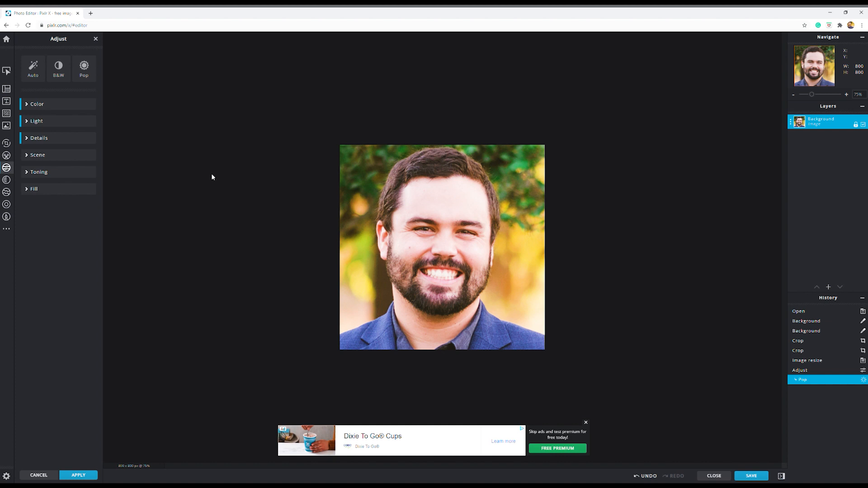
key("ctrl+z")
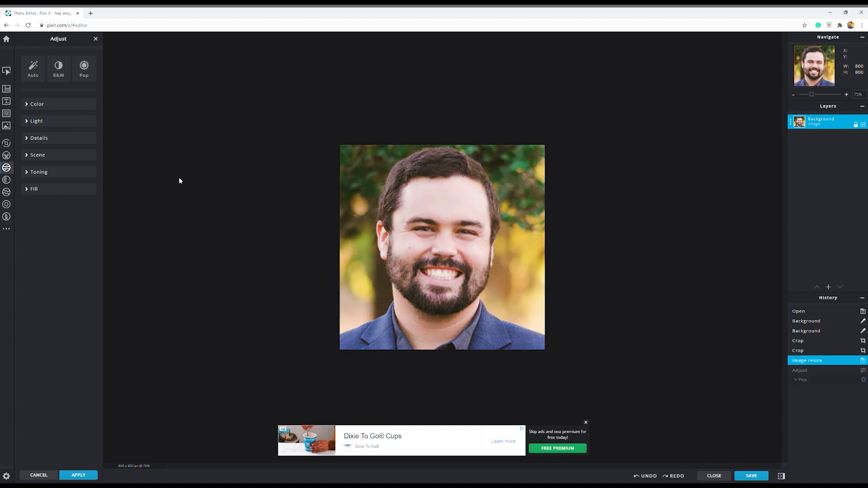
left_click(59, 69)
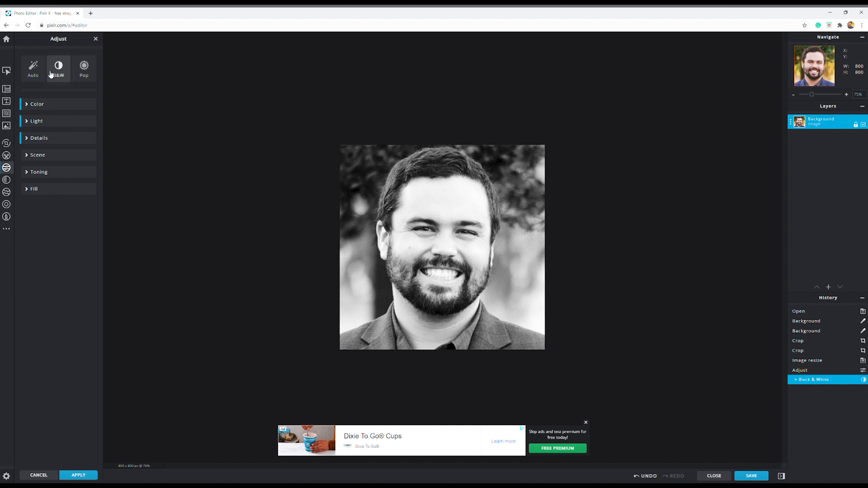
left_click(57, 71)
key("ctrl+z")
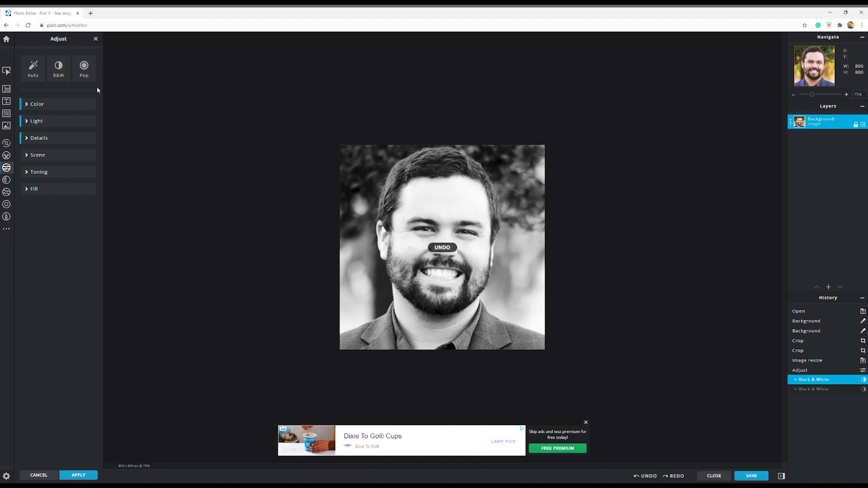
key("ctrl+z")
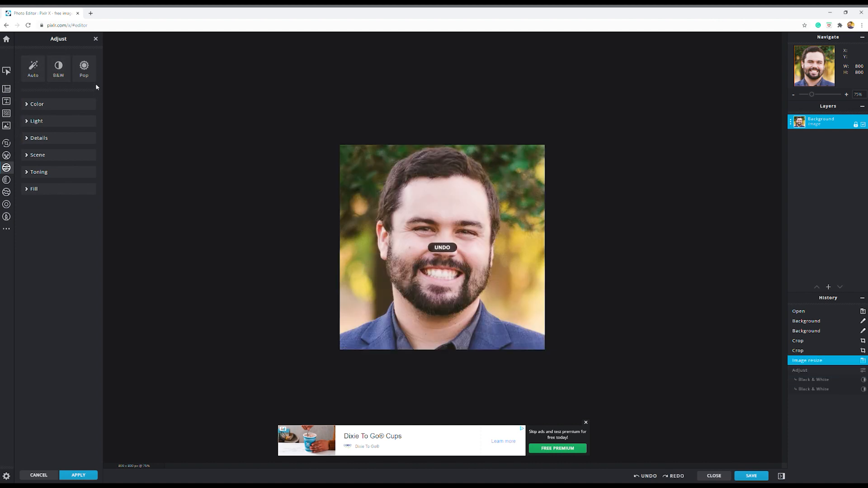
Apply the Auto quick adjustment to the portrait
left_click(38, 70)
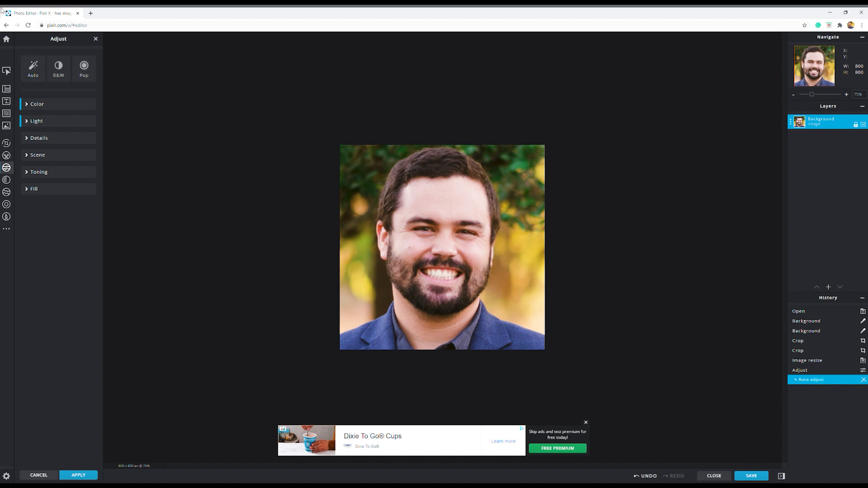
left_click(35, 104)
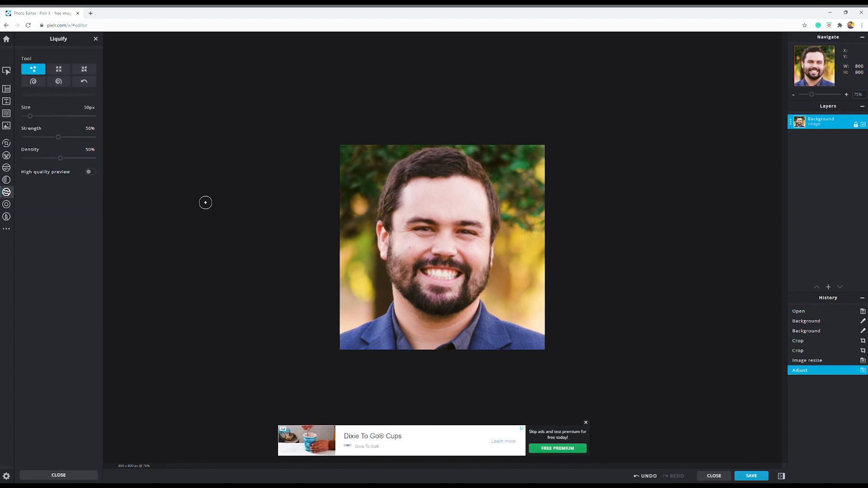
Open the photo effects and try the Garage and Vib effects from the Retro collection on the portrait
left_click(7, 184)
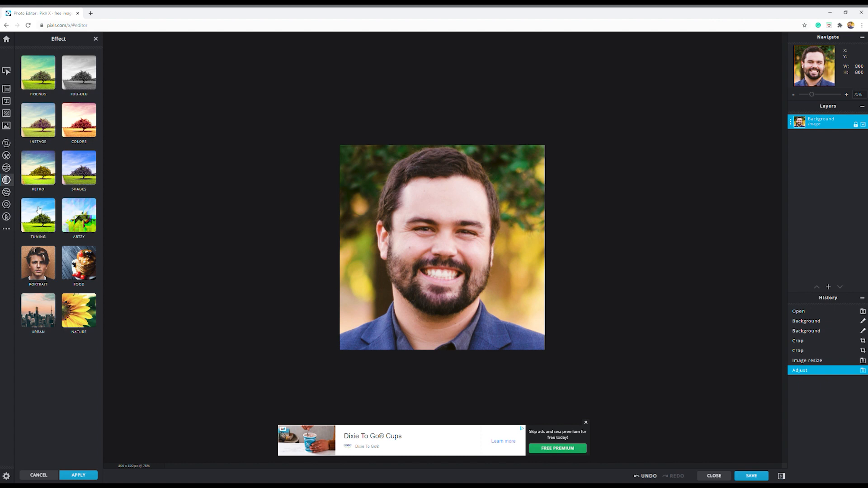
left_click(42, 174)
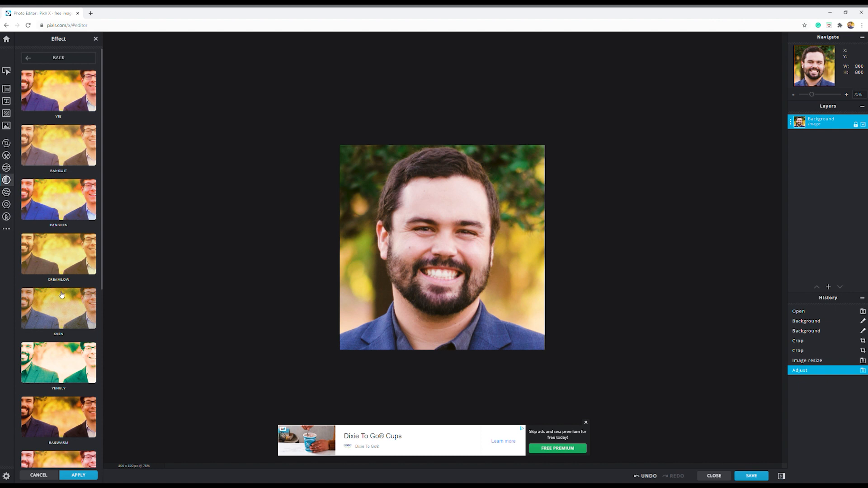
scroll(63, 295, "down", 5)
scroll(64, 293, "down", 3)
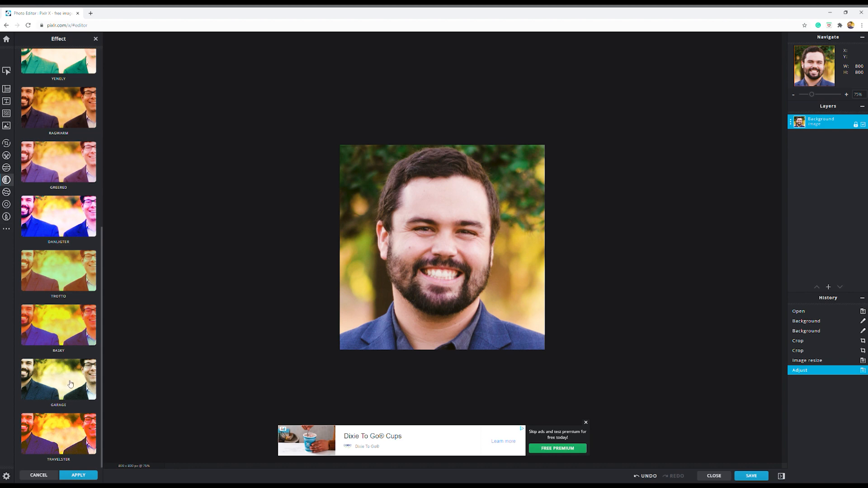
left_click(68, 383)
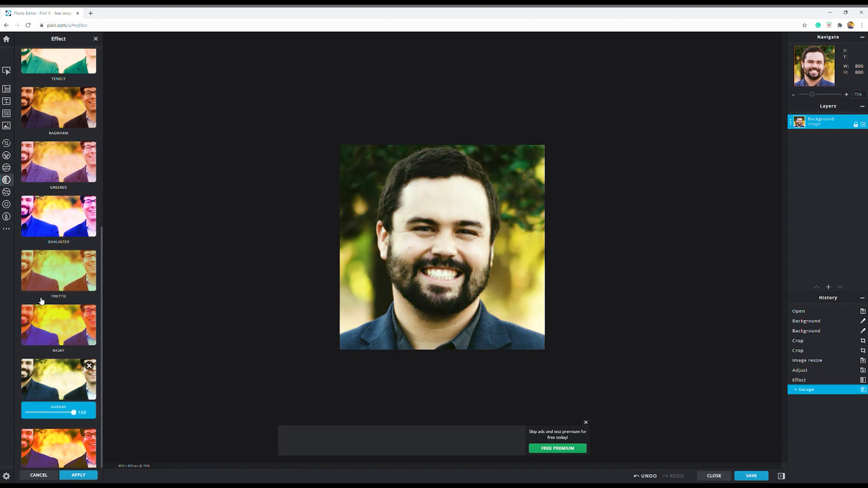
scroll(59, 304, "up", 5)
scroll(58, 304, "up", 3)
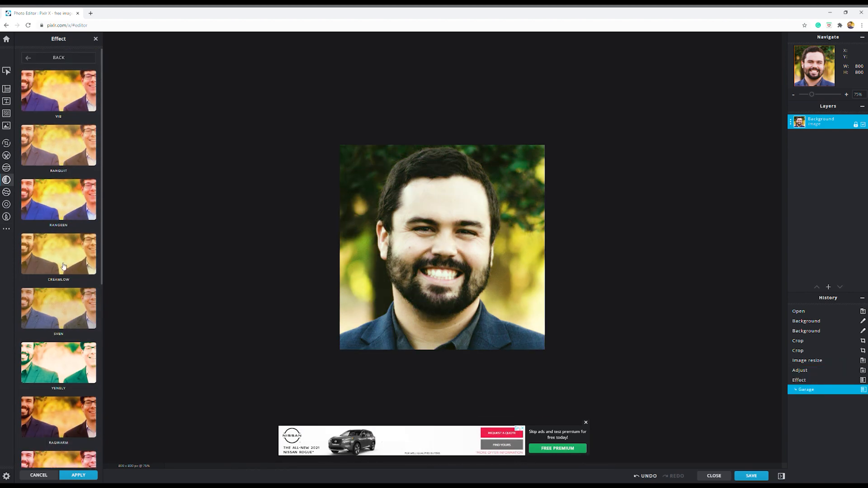
left_click(61, 86)
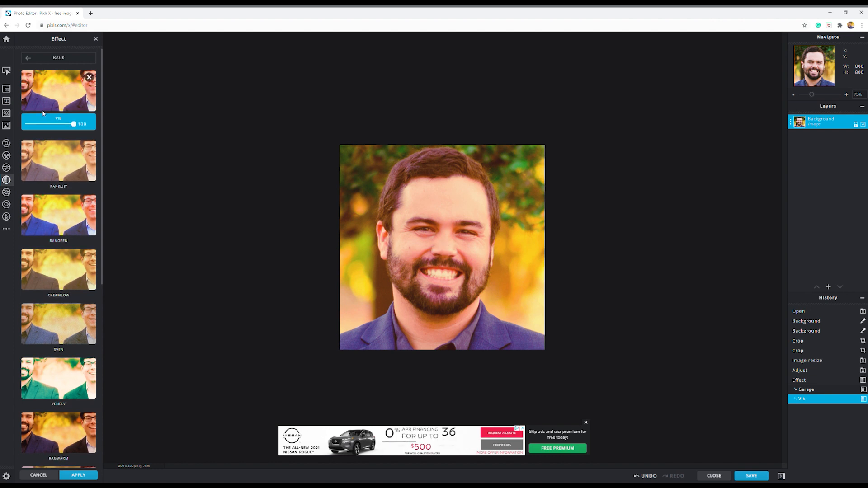
Go back to the effect collections and try the Night Vision effect from the Artzy collection on the portrait
left_click(43, 58)
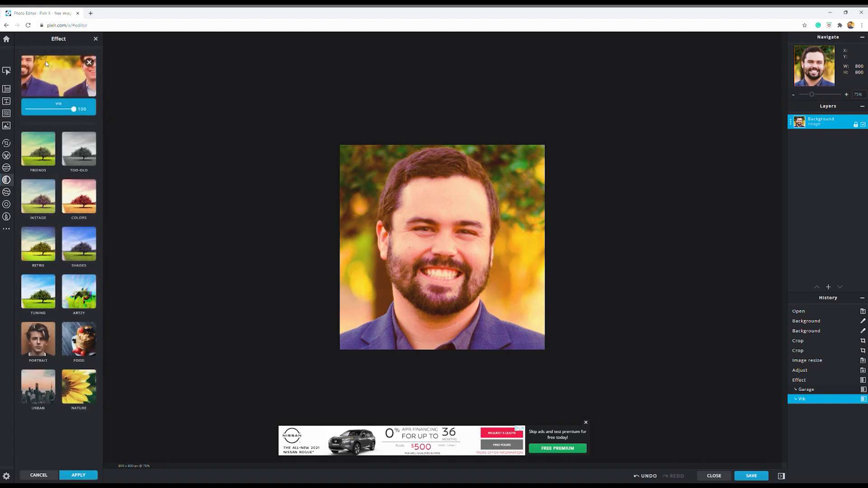
left_click(83, 297)
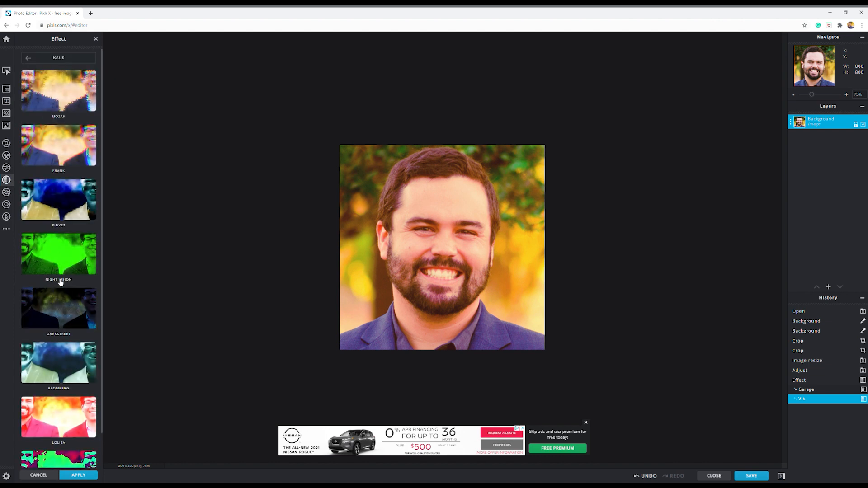
left_click(65, 260)
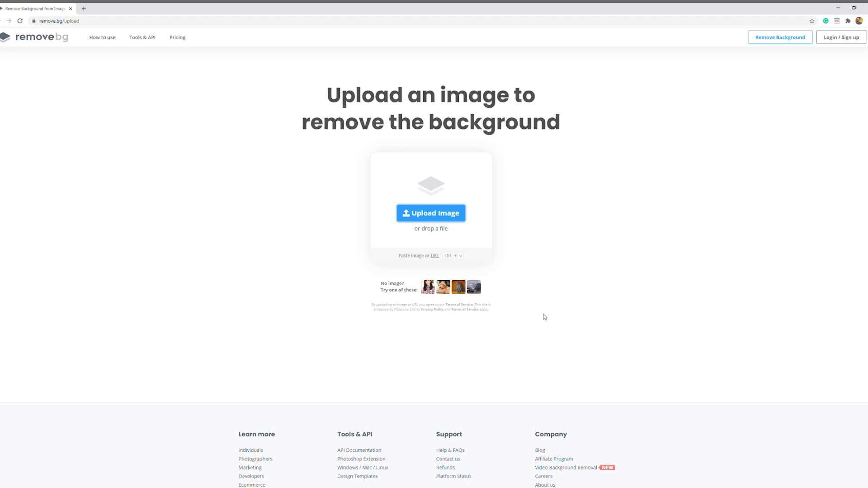
Switch to remove.bg and upload an image file from the computer for background removal
left_click(458, 214)
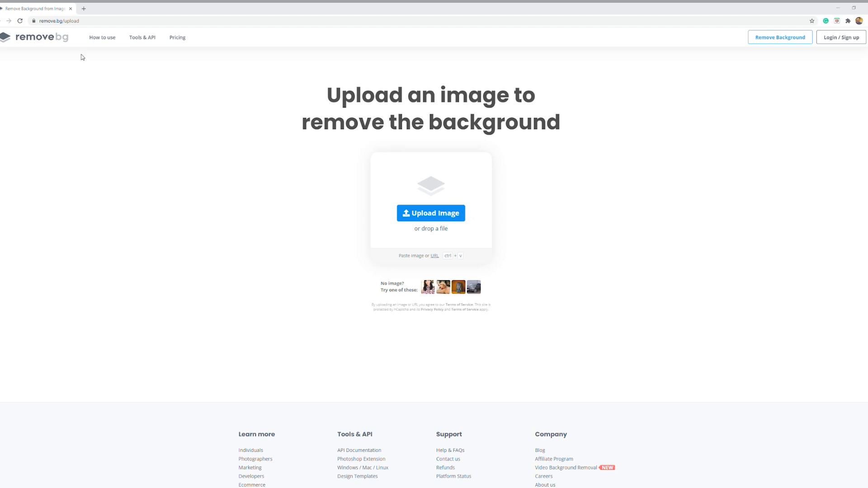
double_click(151, 111)
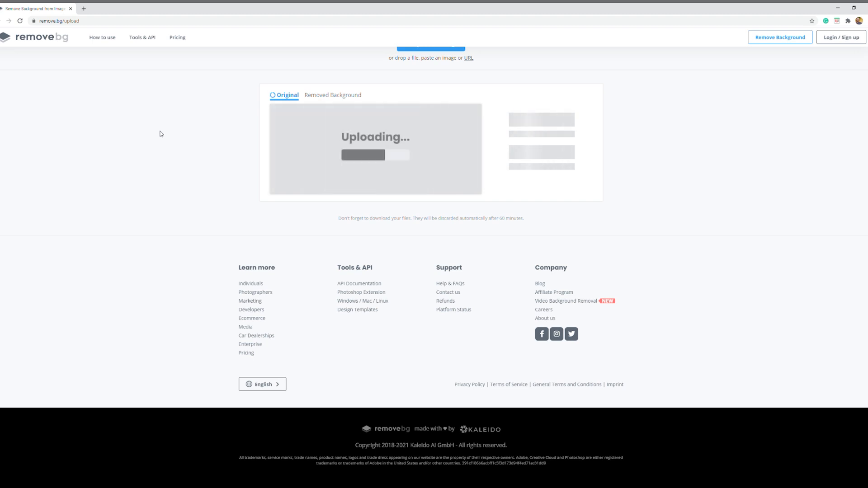
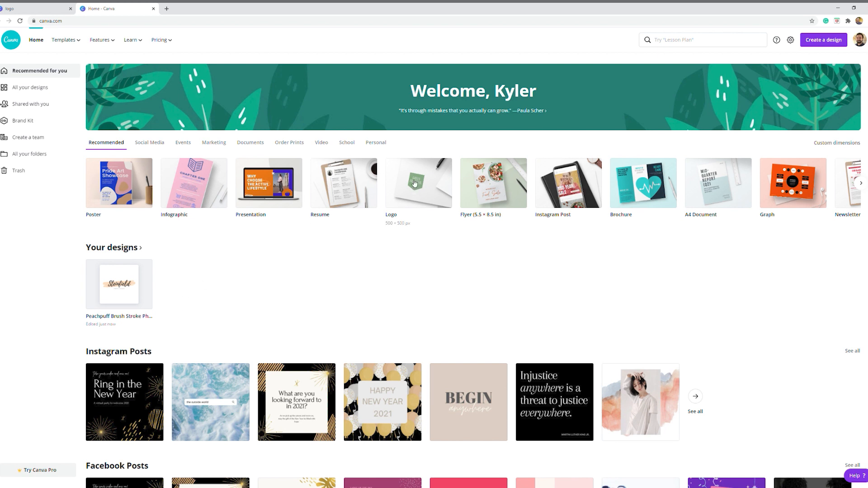
Switch to Canva, look through the suggested design types and start a new blank logo design
left_click(688, 45)
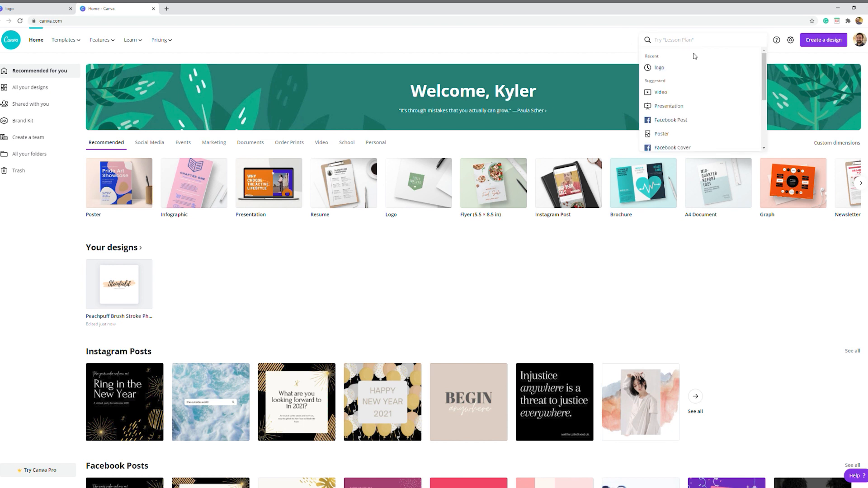
scroll(698, 93, "down", 3)
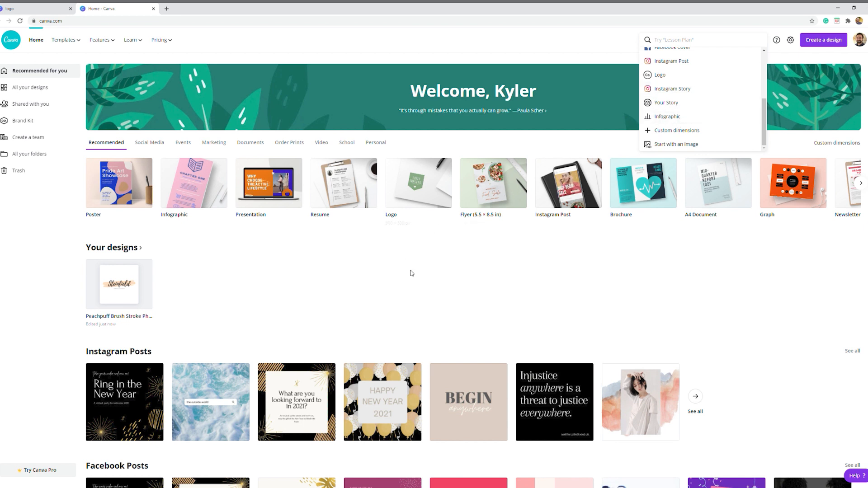
left_click(445, 292)
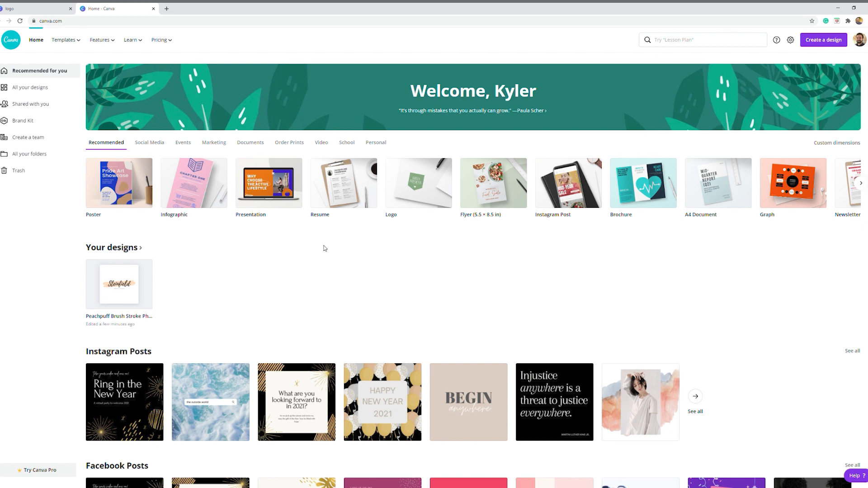
left_click(419, 185)
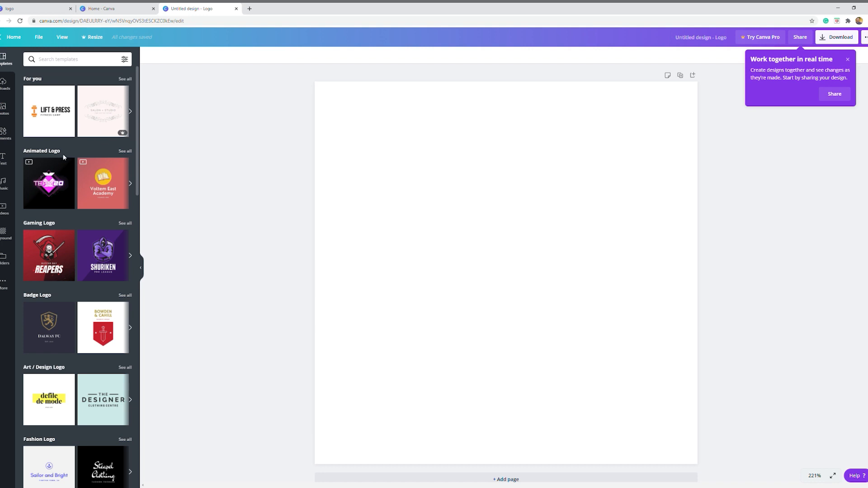
Browse the logo template categories and apply the Dorado Vanguard template from the Education Logo group
scroll(46, 296, "down", 2)
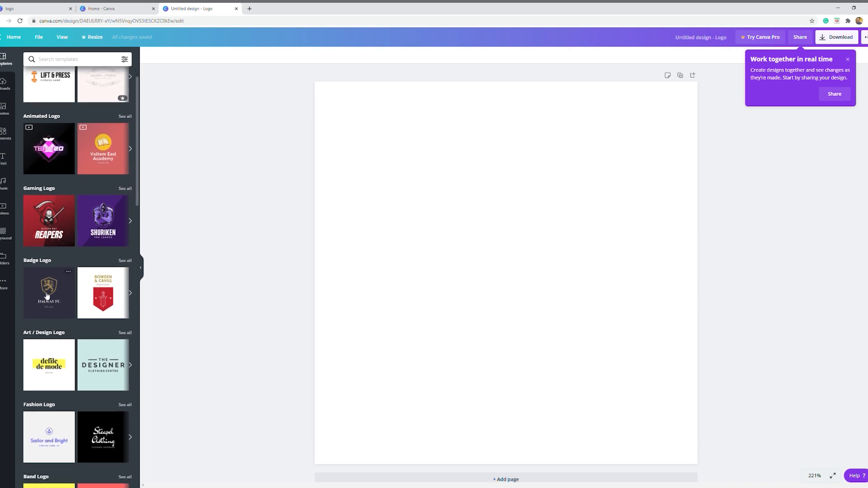
scroll(46, 296, "down", 2)
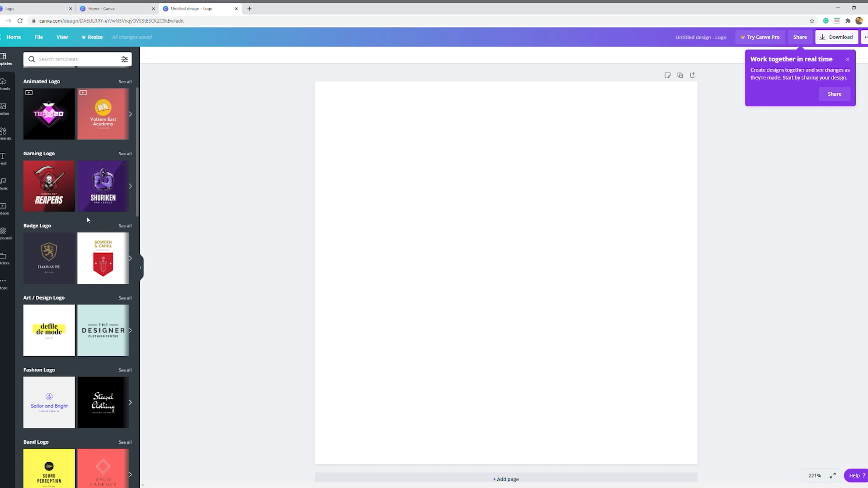
scroll(93, 220, "down", 5)
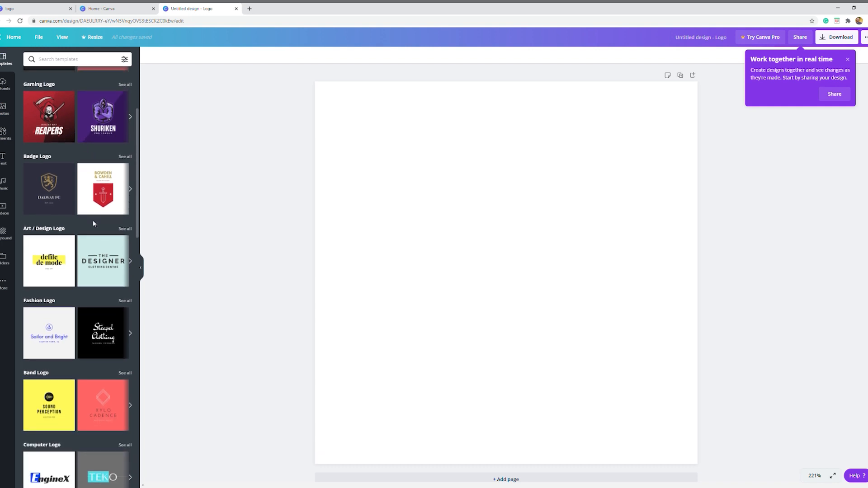
scroll(93, 223, "up", 2)
scroll(69, 271, "down", 1)
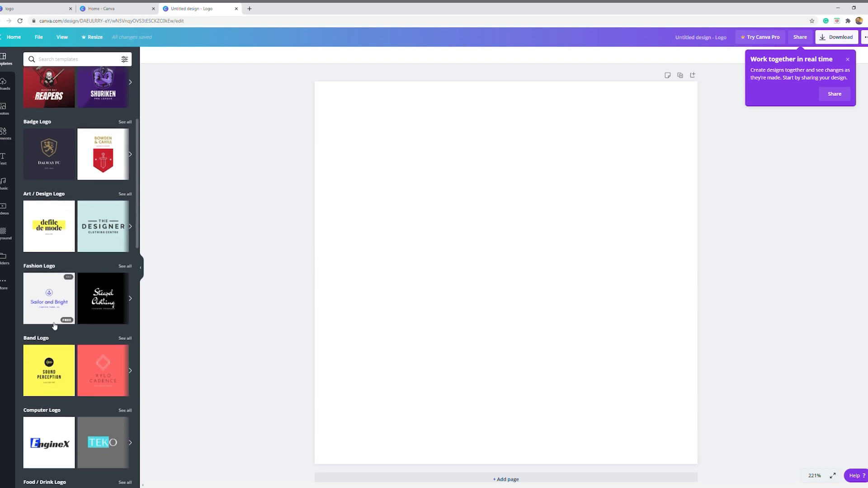
scroll(85, 293, "down", 1)
scroll(89, 300, "down", 5)
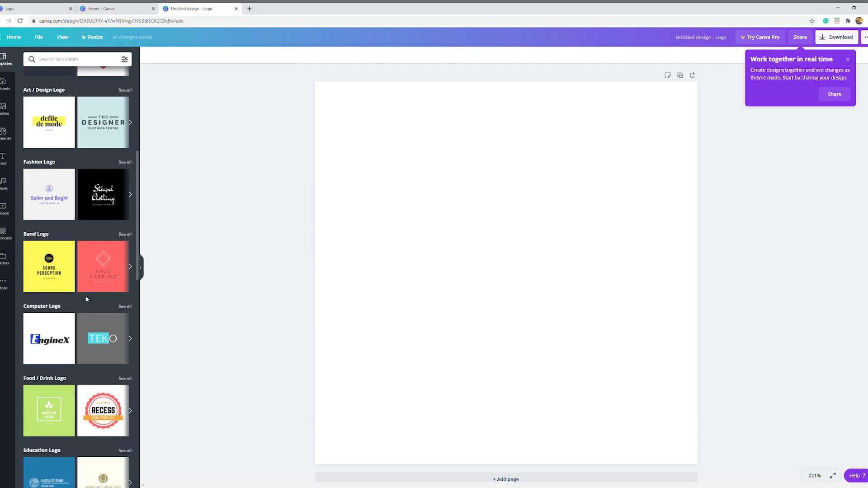
scroll(88, 300, "down", 2)
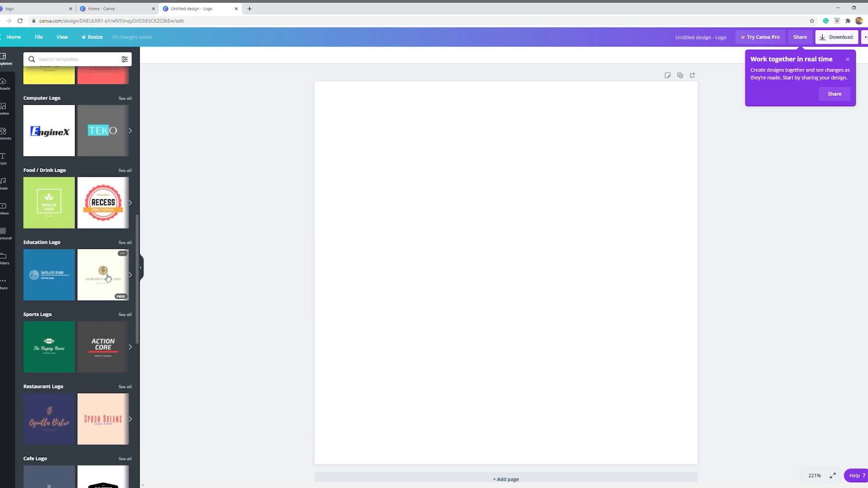
left_click(107, 279)
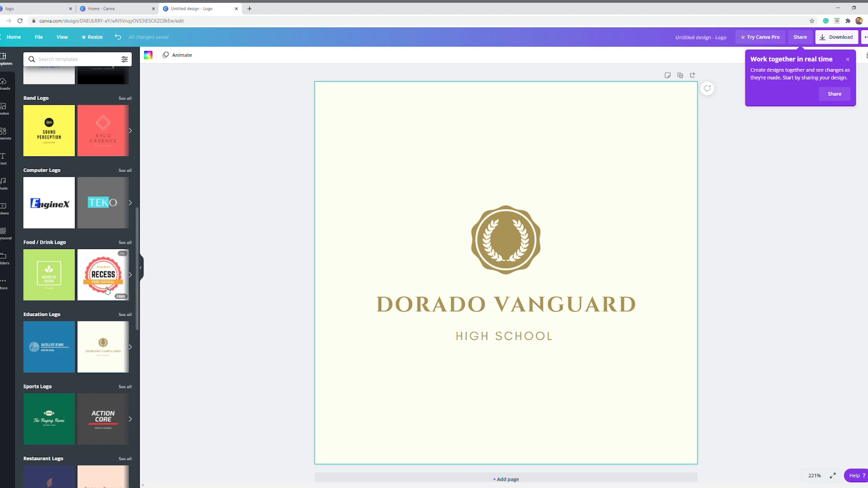
Apply the Ivory Bliss template from the Beauty Logo group and centre its circular emblem horizontally on the page
scroll(69, 333, "down", 3)
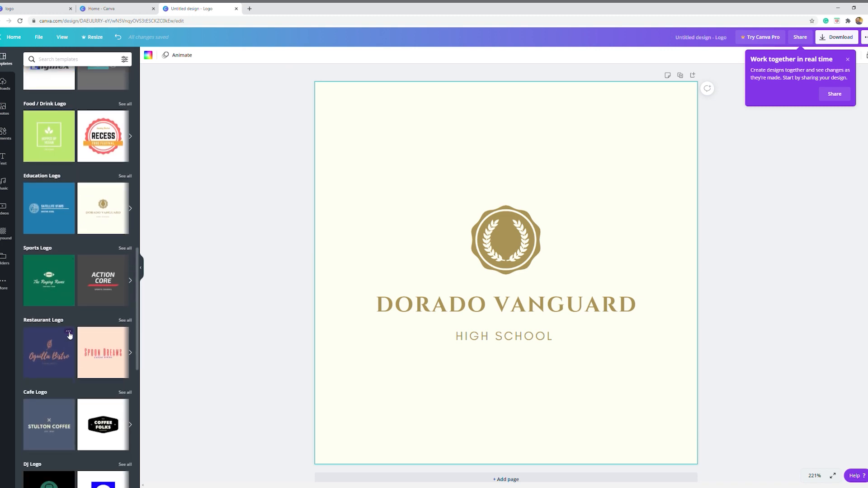
scroll(69, 335, "down", 2)
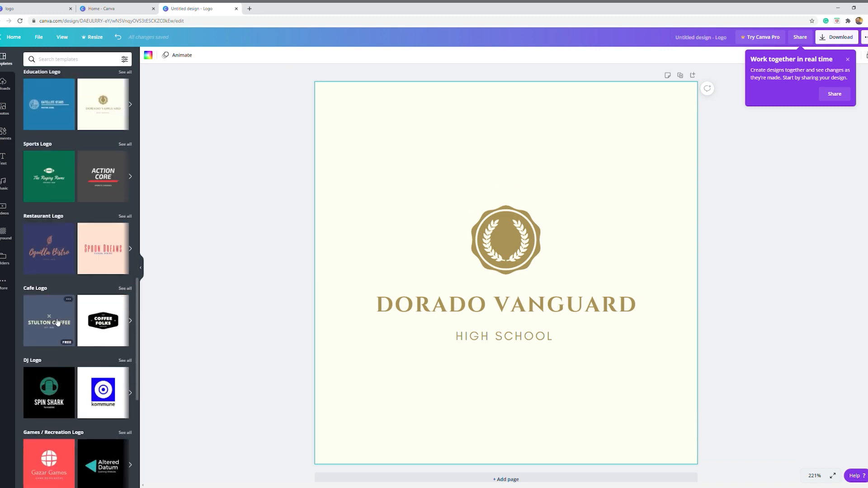
scroll(58, 322, "down", 7)
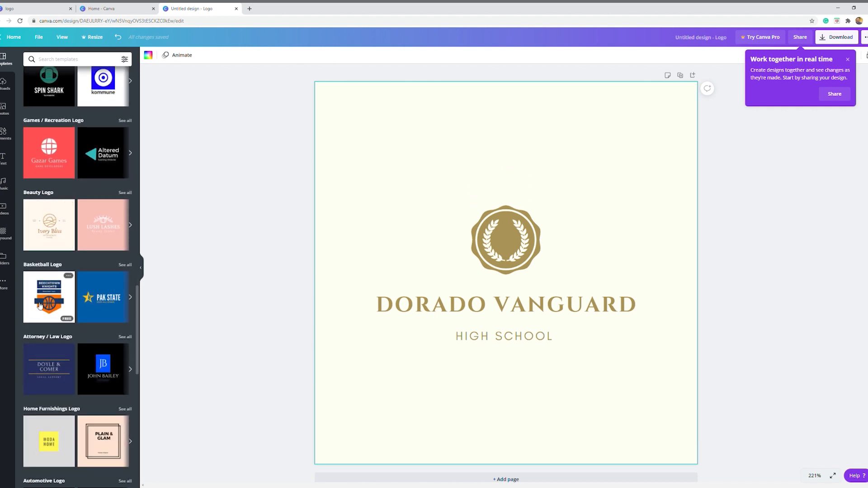
left_click(54, 230)
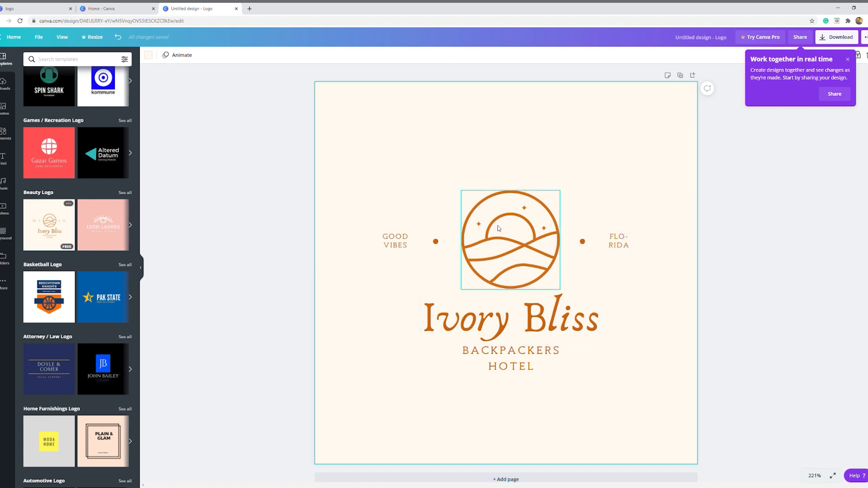
mouse_move(517, 246)
left_mouse_down()
mouse_move(532, 243)
mouse_move(520, 252)
mouse_move(514, 241)
mouse_move(518, 203)
mouse_move(554, 228)
mouse_move(518, 254)
mouse_move(512, 245)
left_mouse_up()
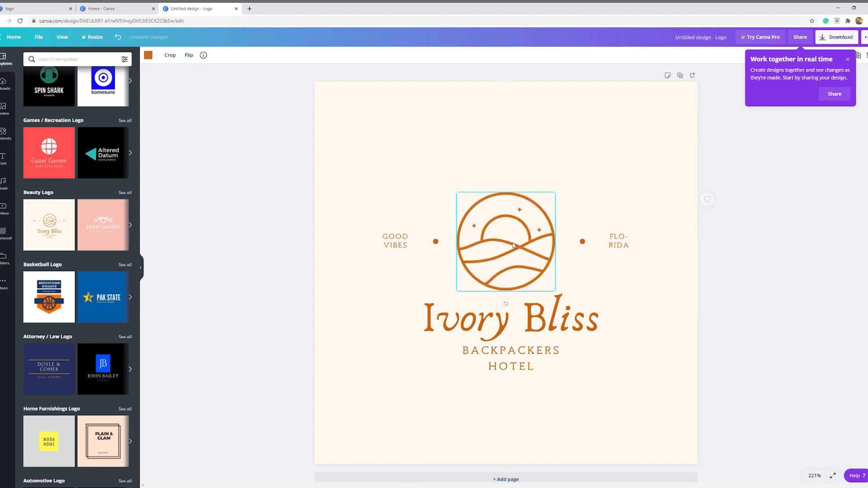
Replace the Ivory Bliss title with the practitioner's full name followed by ", PsyD", scaled down to size 33 and centred beneath the emblem
left_click(484, 321)
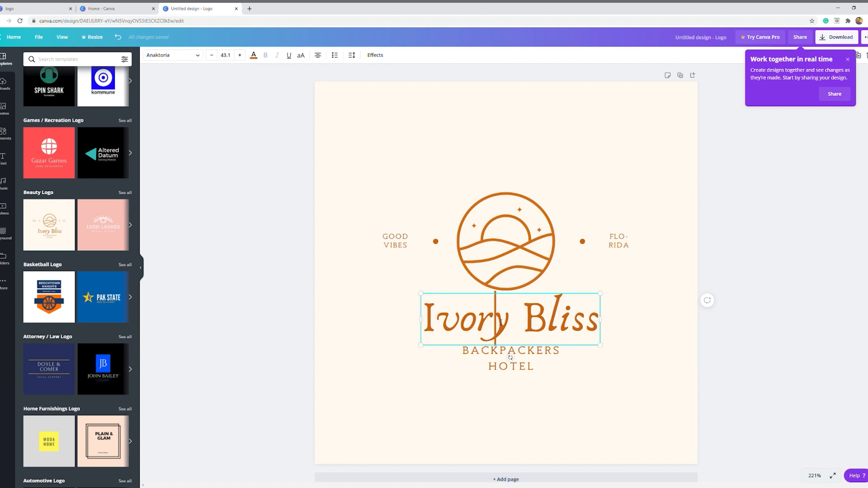
double_click(499, 322)
triple_click(501, 322)
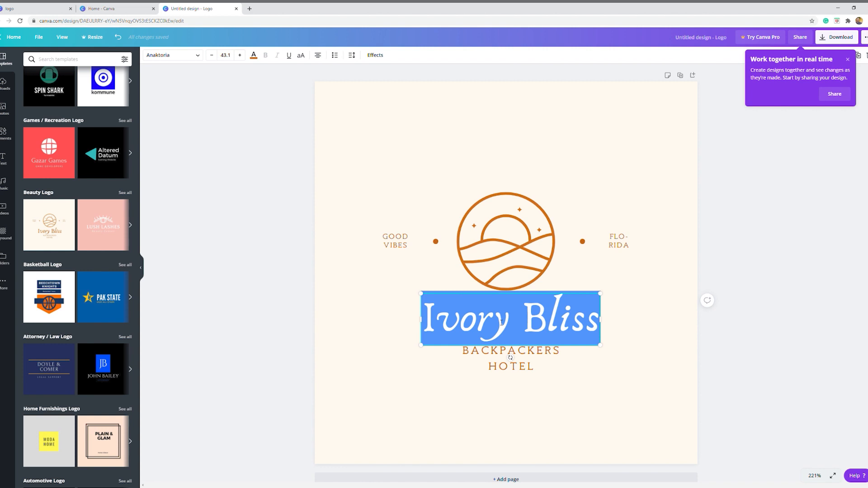
type("Kyler Shumway,")
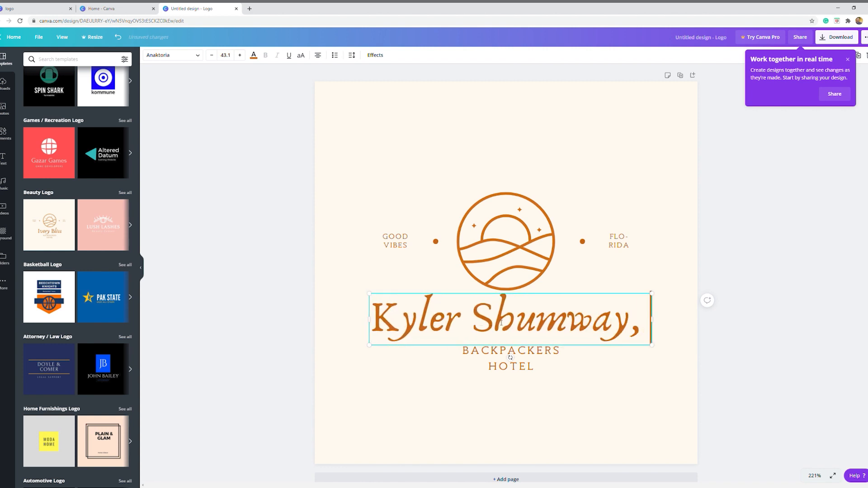
type(" PsyD")
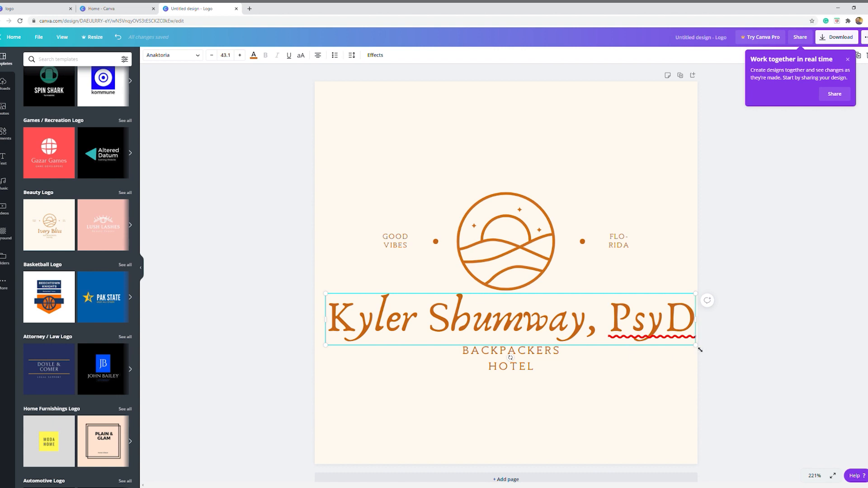
left_click_drag(700, 349, 610, 332)
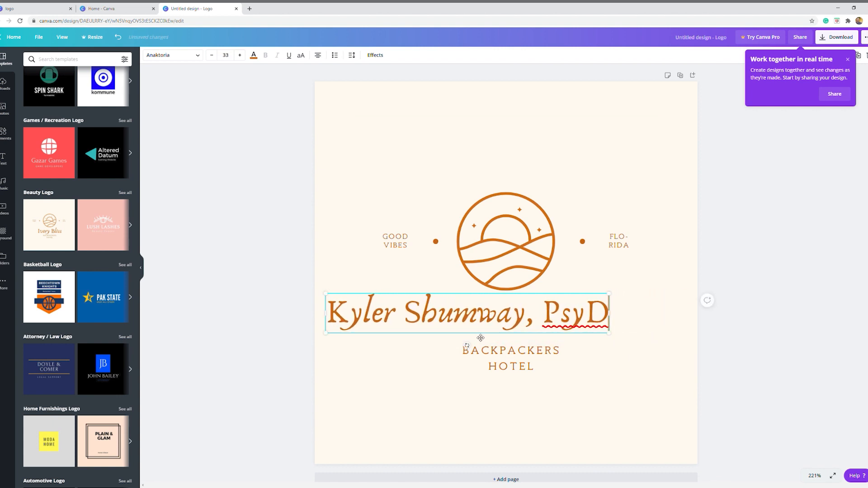
left_click_drag(480, 337, 523, 340)
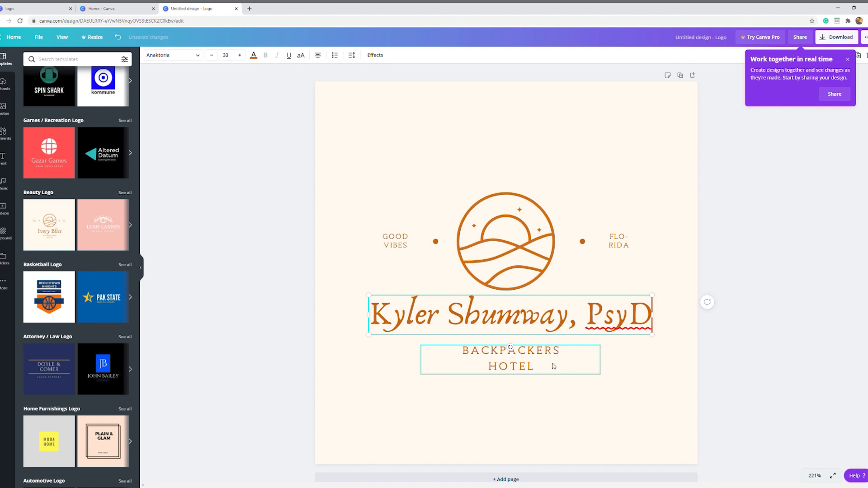
Replace the BACKPACKERS HOTEL subtitle with "Psychotherapist, Private Practice"
left_click(526, 366)
double_click(527, 368)
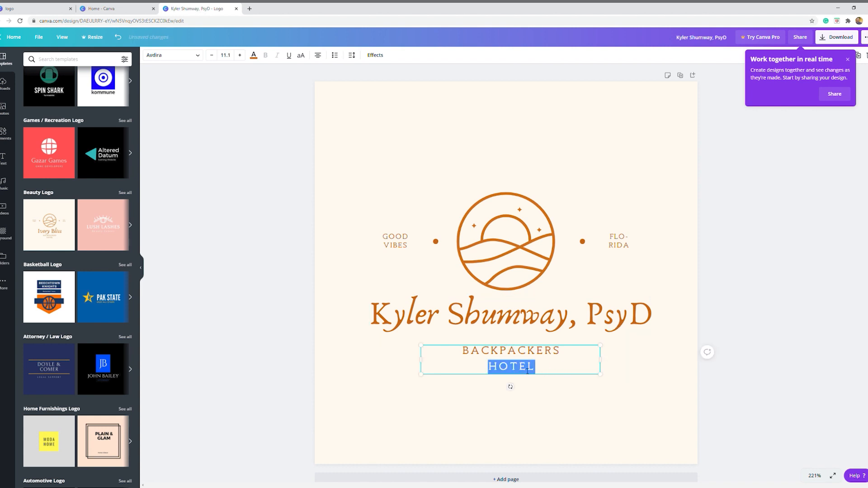
triple_click(527, 368)
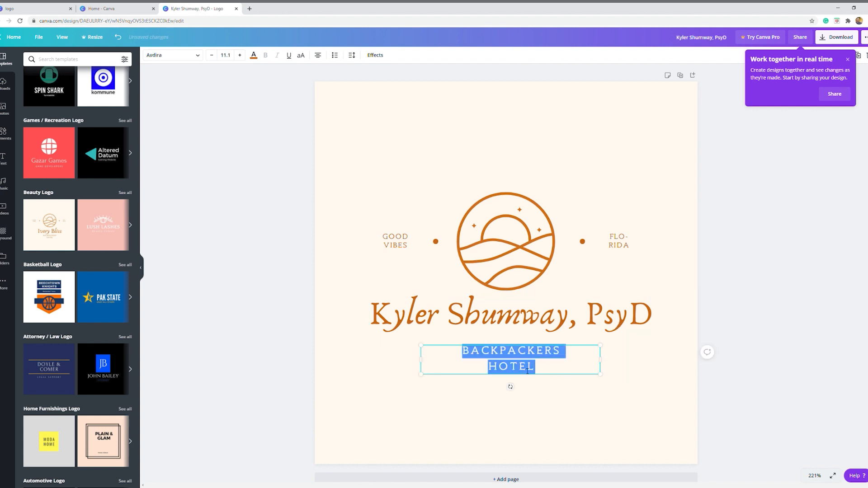
type("Psychotherapis")
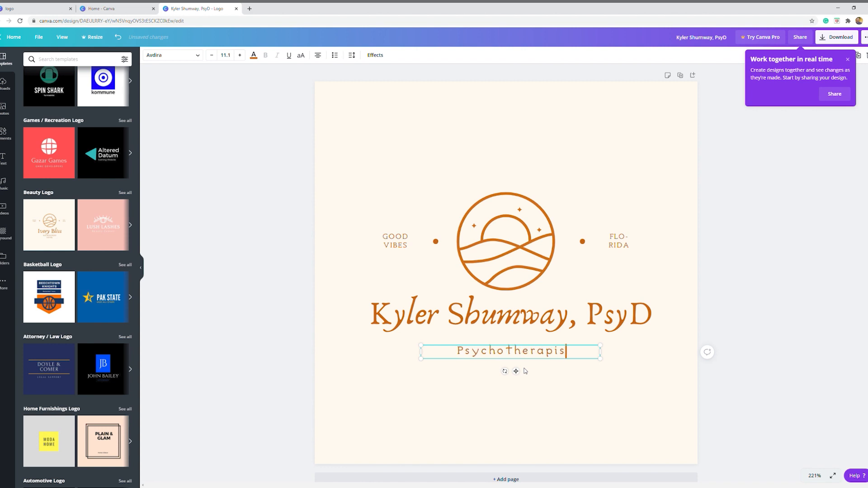
type("t")
type(", Pr")
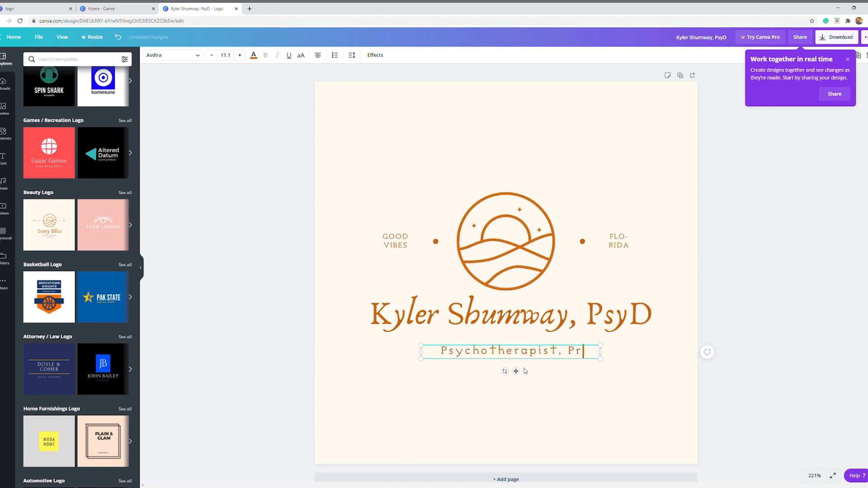
type("ivate Practice")
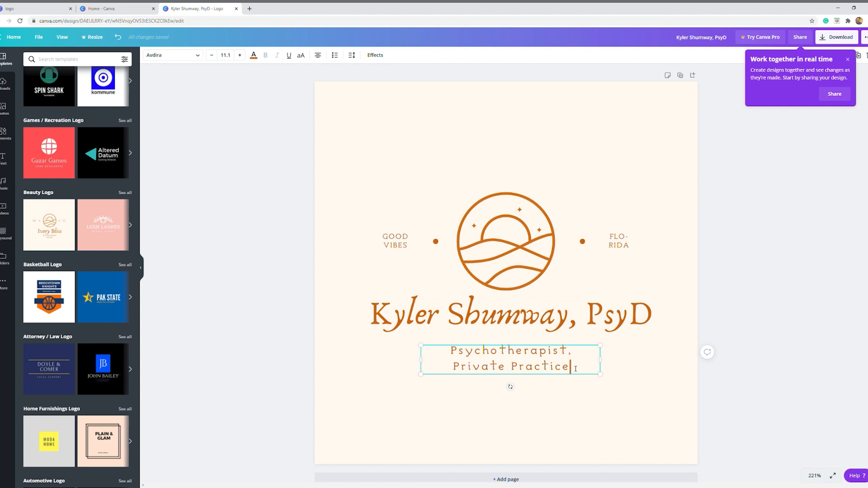
Reword the subtitle under the name as "Private Psychotherapist"
left_click_drag(575, 367, 456, 356)
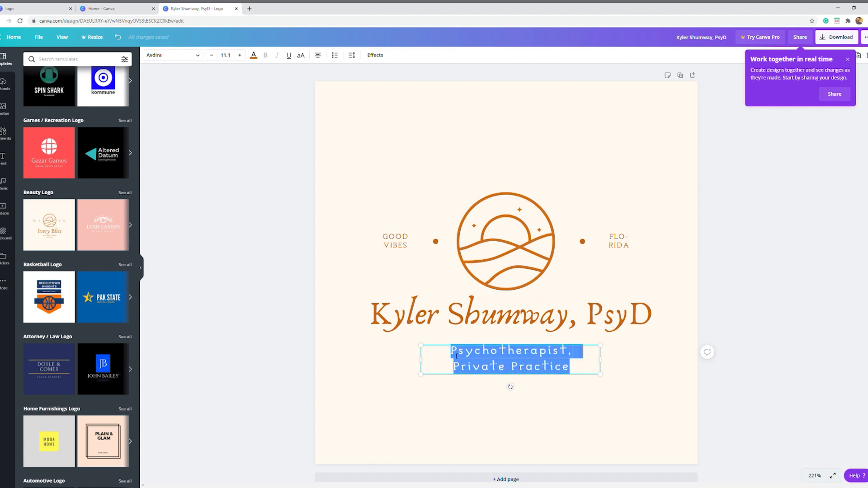
key("BackSpace")
type("Priv")
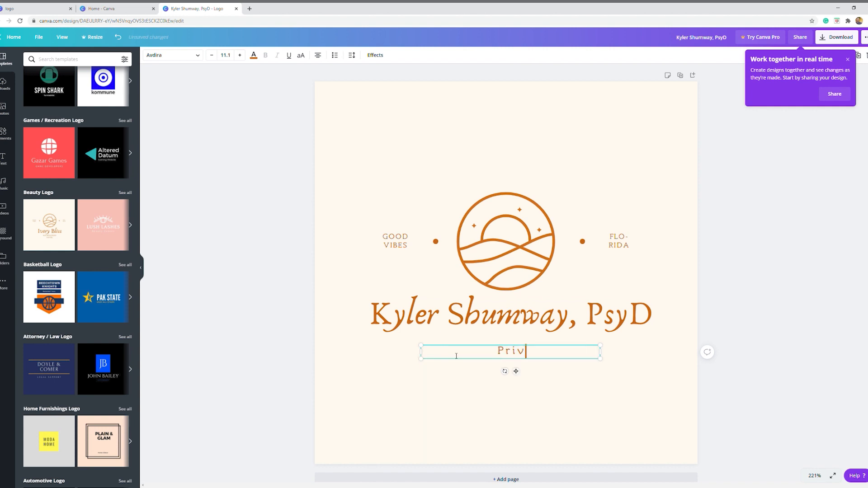
type("ate Psychotherapist")
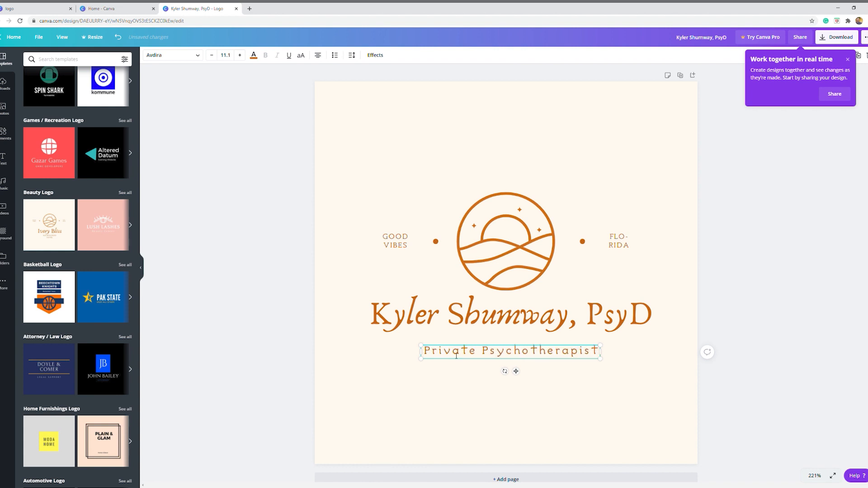
Change the subtitle under the name to "Individual Counseling" and finish editing the text
key("ctrl+a")
type("Individua")
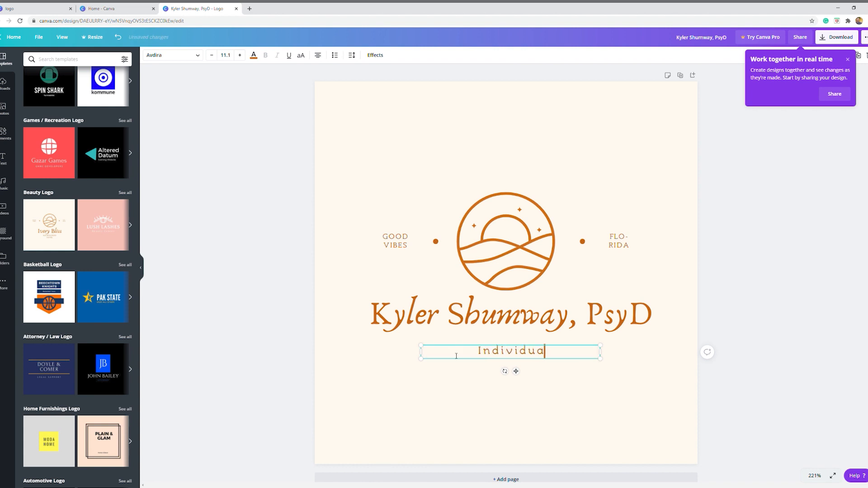
type("l Counseling")
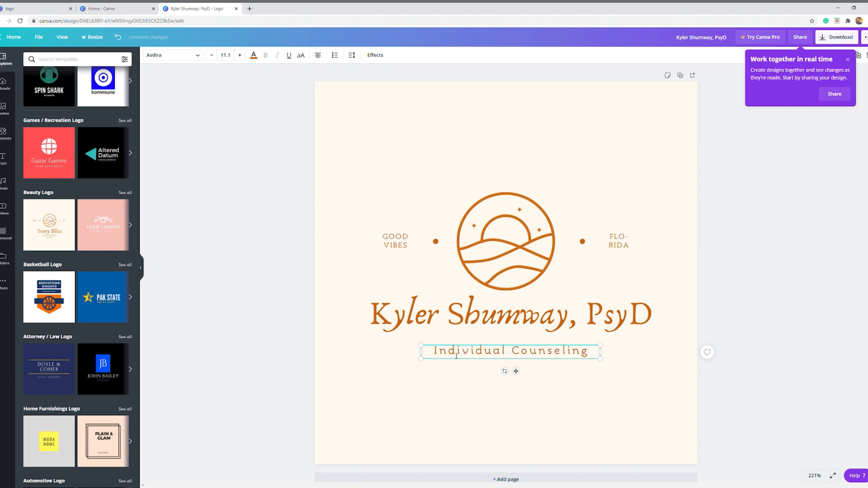
left_click(328, 416)
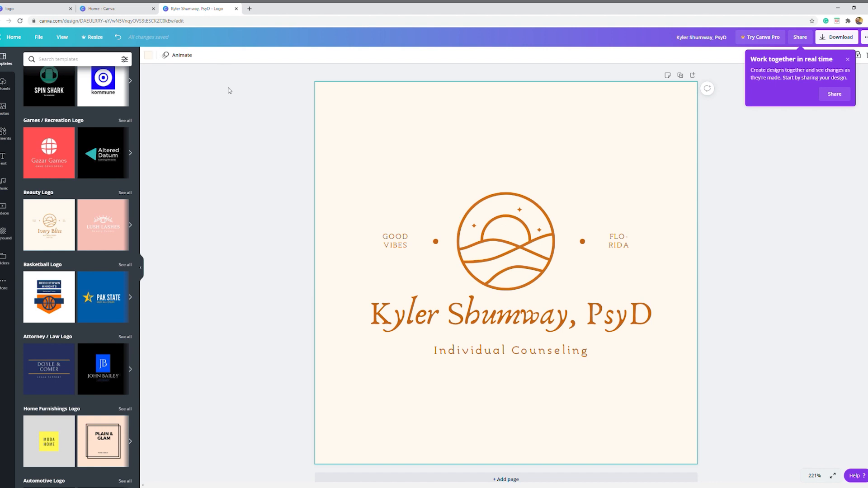
Recolor the circular sun-and-waves emblem from the default colors to a medium periwinkle blue
left_click(509, 236)
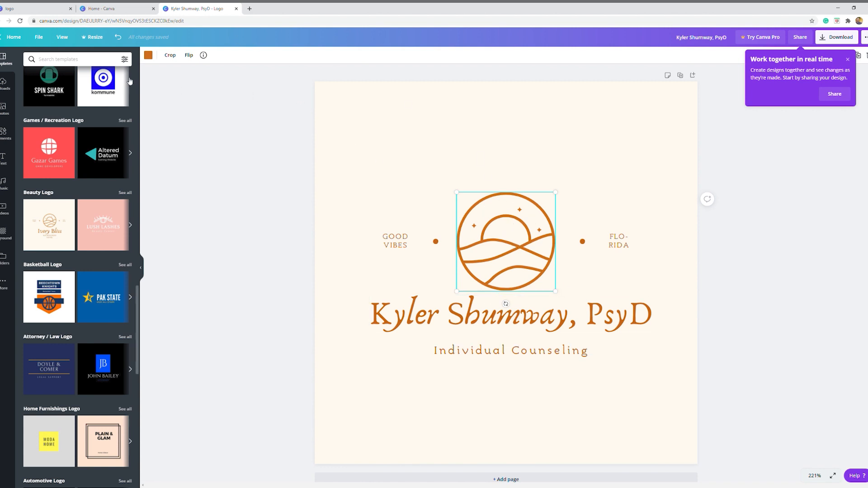
left_click(149, 56)
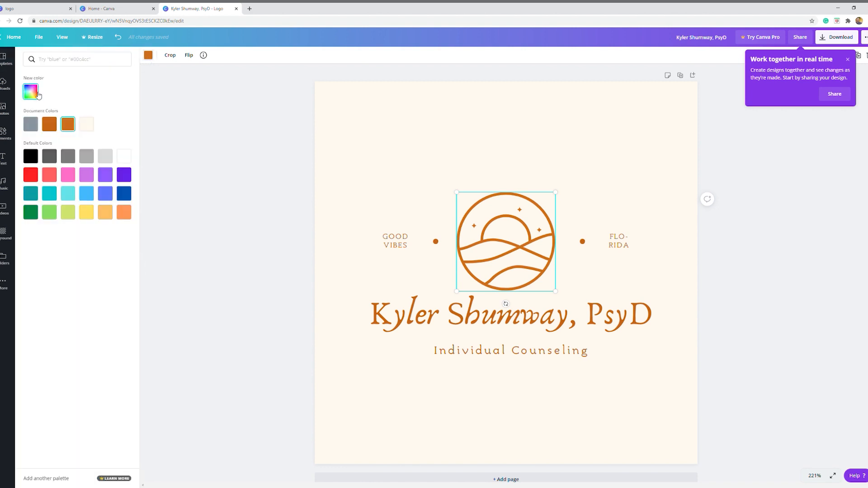
left_click(78, 65)
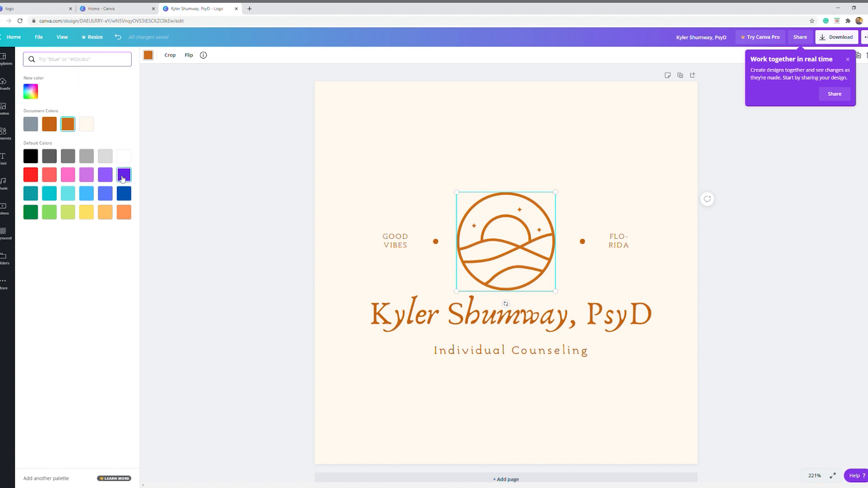
left_click(105, 193)
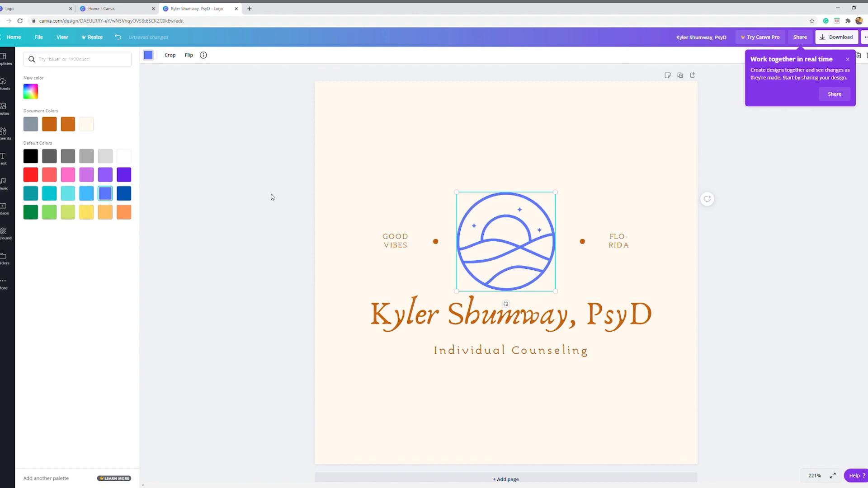
left_click(272, 197)
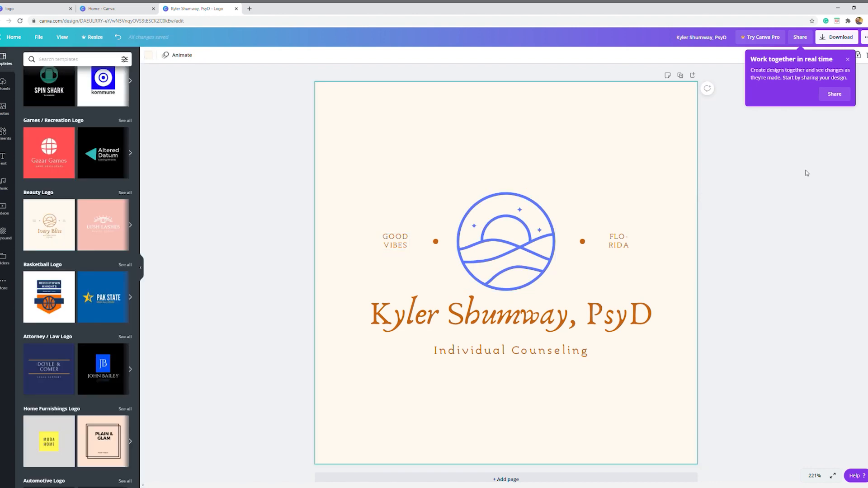
left_click(863, 185)
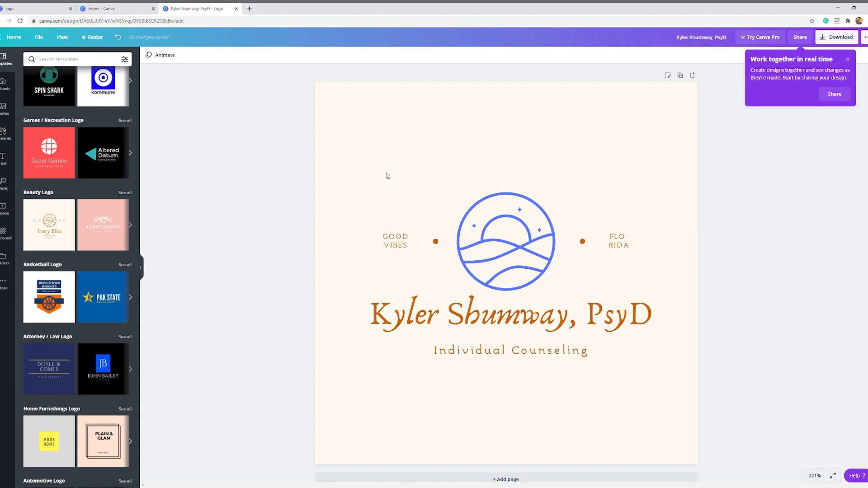
left_click(397, 233)
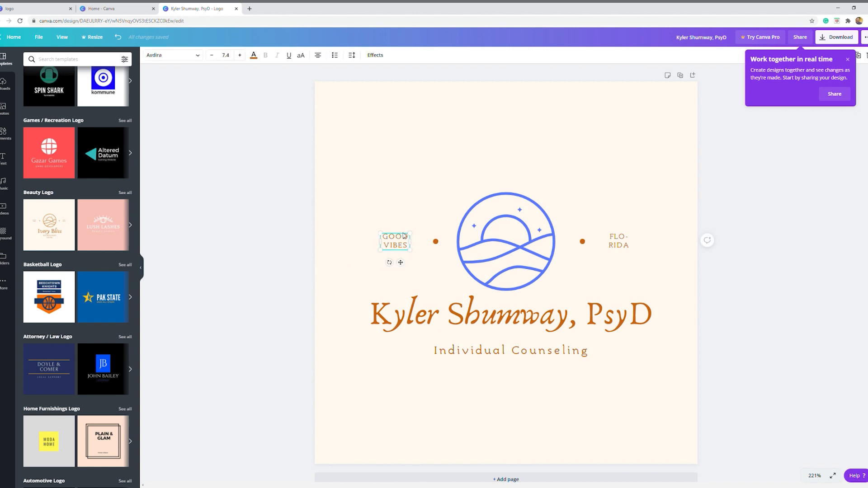
left_click(301, 265)
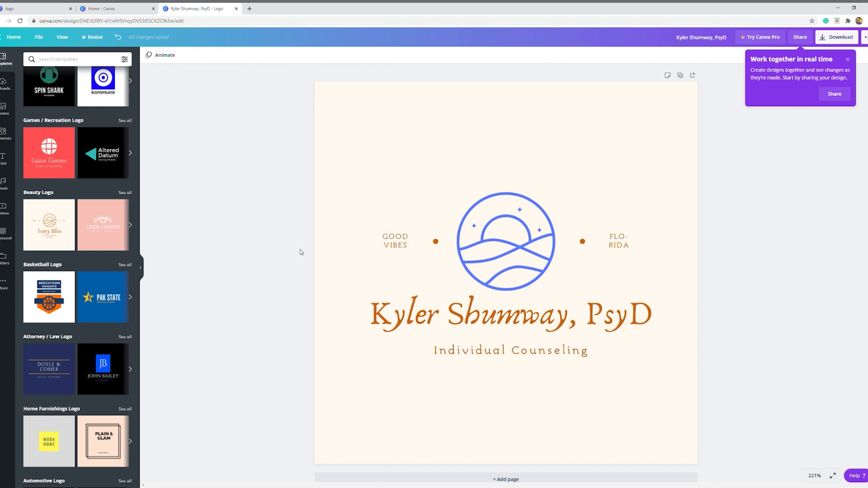
Replace the design with the black-and-white "Protect our nature" mountain logo template from the full template results
scroll(89, 379, "down", 4)
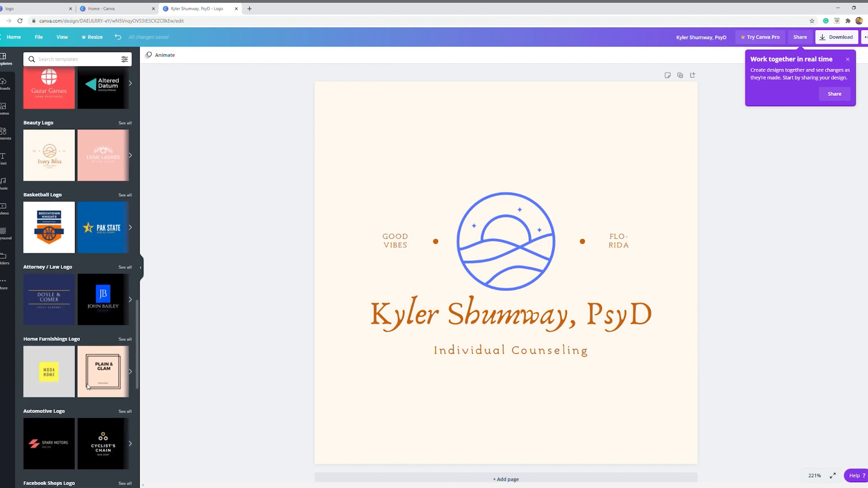
scroll(89, 379, "down", 6)
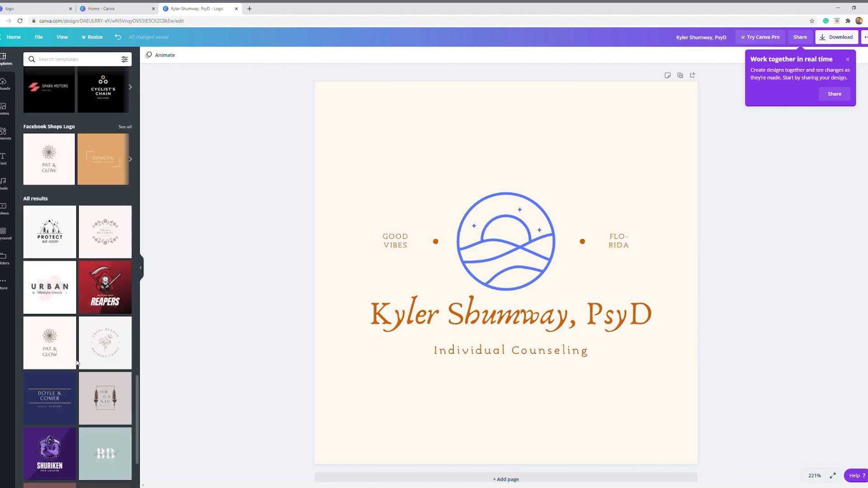
left_click(55, 209)
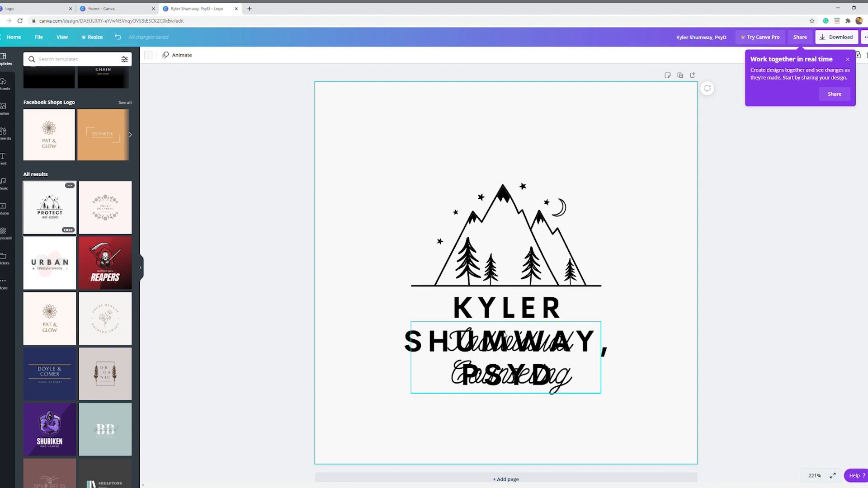
Scale the name text down to size 14.2 on a single line and centre it just beneath the mountains' baseline
left_click(506, 337)
left_click(536, 310)
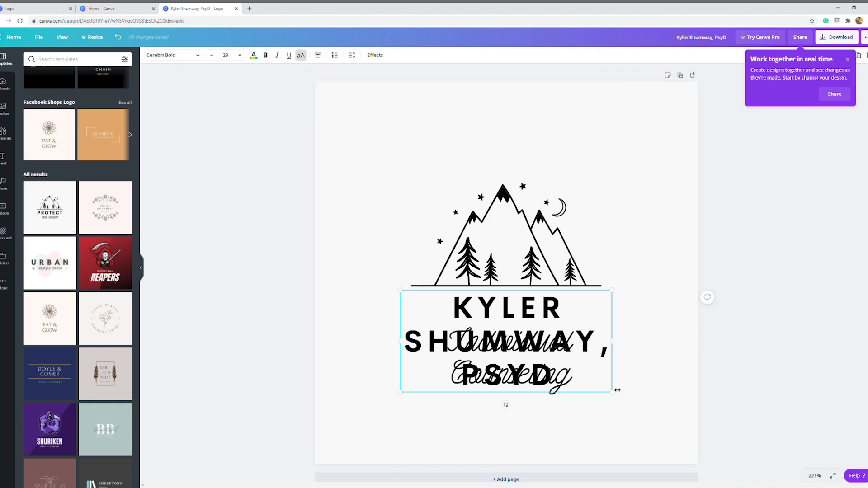
left_click_drag(618, 397, 700, 354)
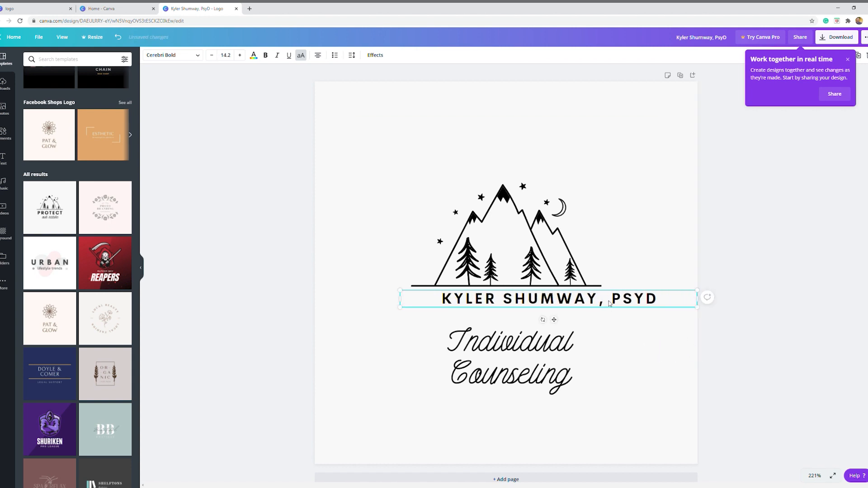
left_click_drag(612, 307, 574, 309)
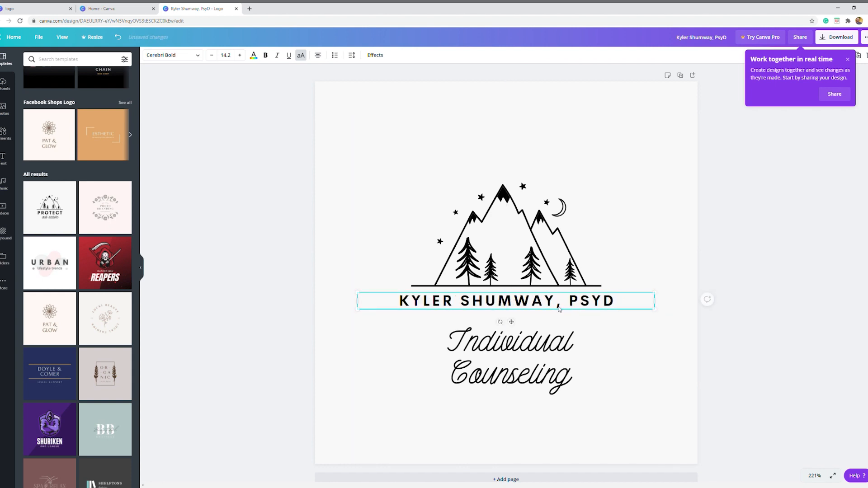
Replace the script subtitle beneath the name with "Wilderness Therapy"
left_click(516, 341)
left_click(516, 341)
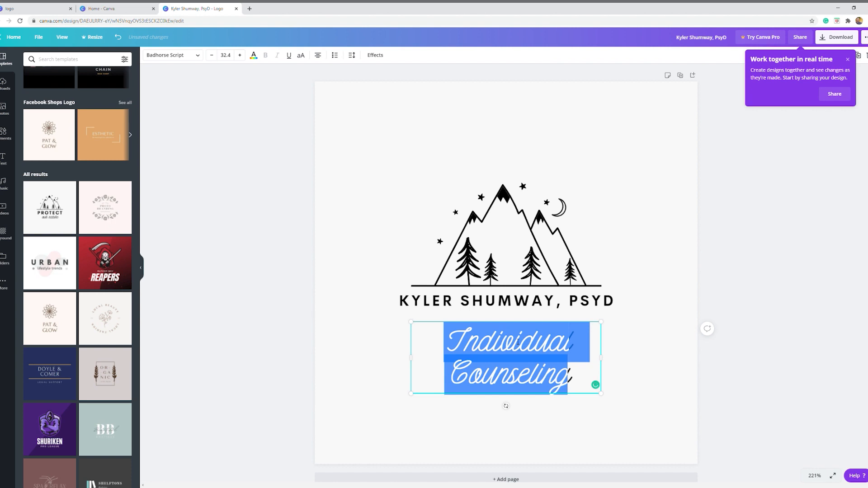
type("Wilderness")
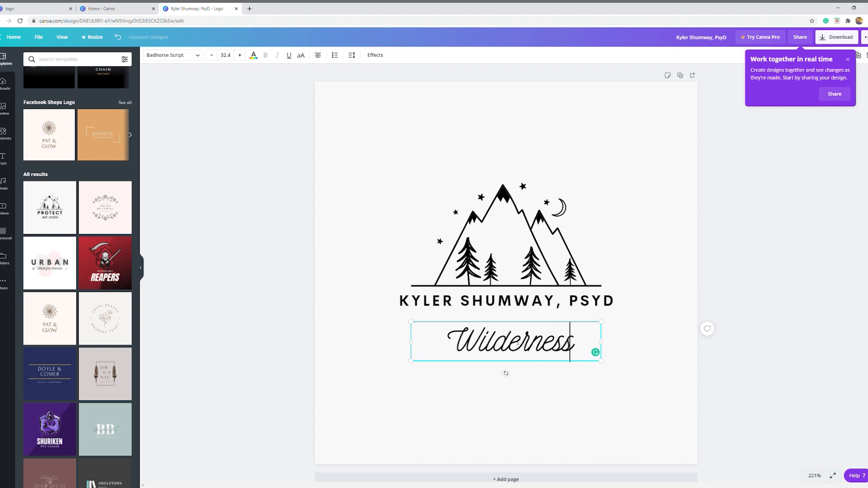
type(" Therapy")
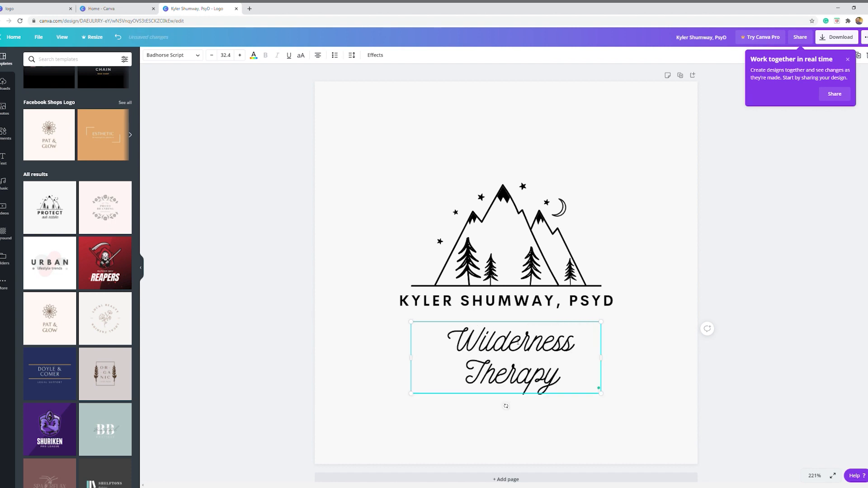
Reduce the script subtitle's font size to 17.4 and move it up closer beneath the name
key("ctrl+a")
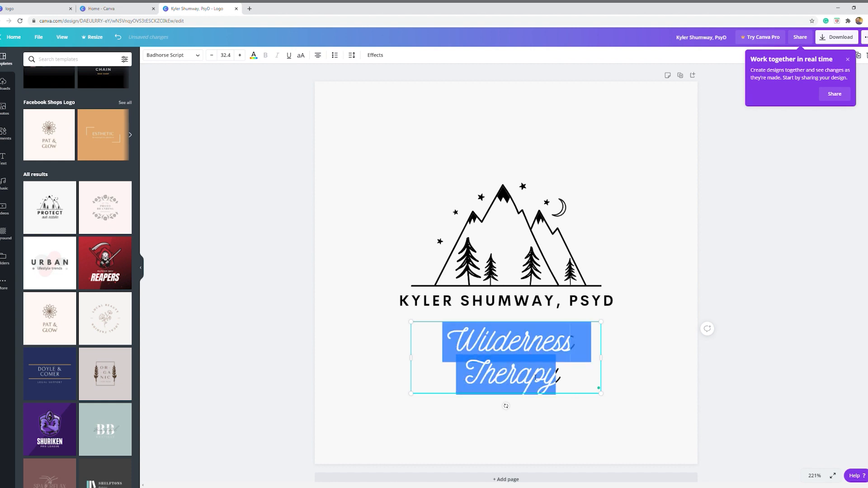
left_click(212, 55)
left_click(211, 55)
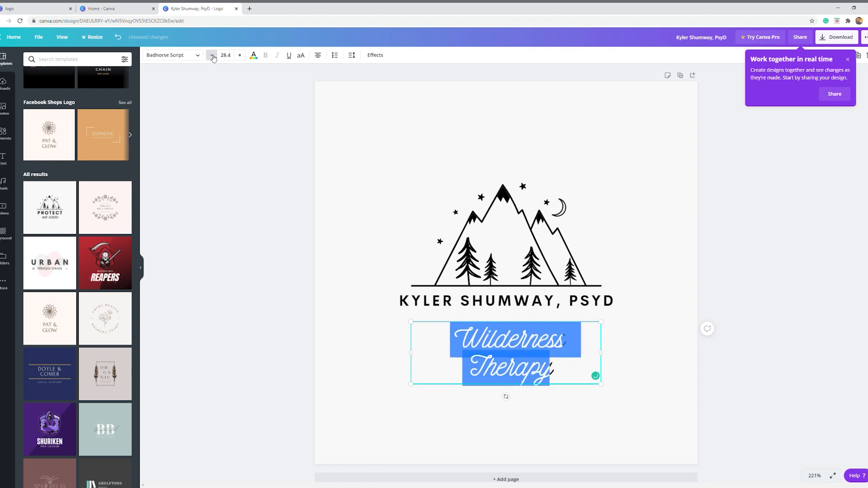
left_click(212, 55)
left_click(212, 56)
left_click(211, 55)
left_click(212, 56)
left_click(212, 55)
left_click(212, 56)
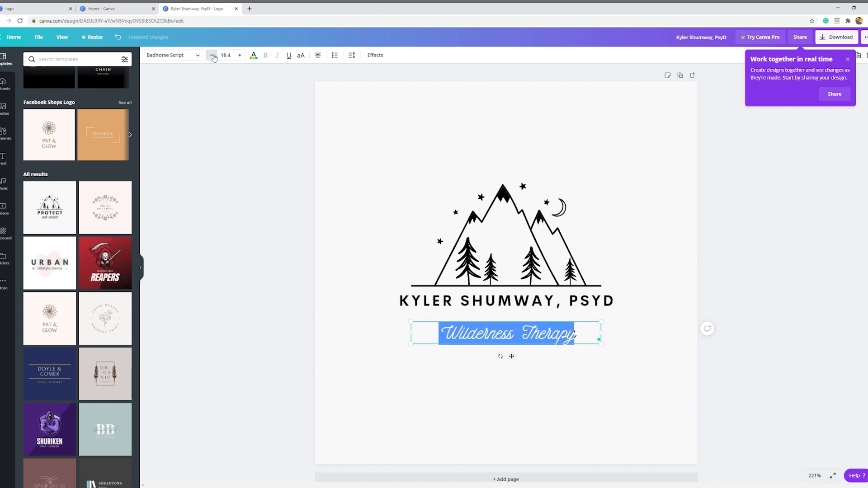
left_click(211, 55)
left_click(252, 177)
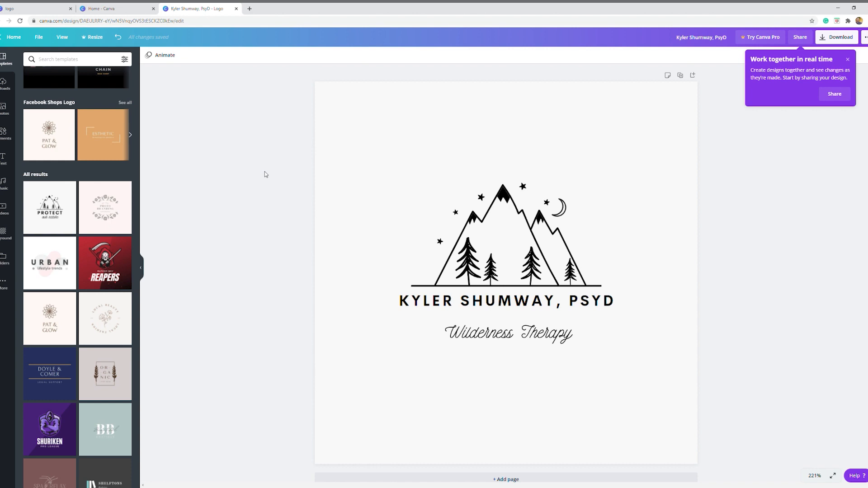
left_click(483, 322)
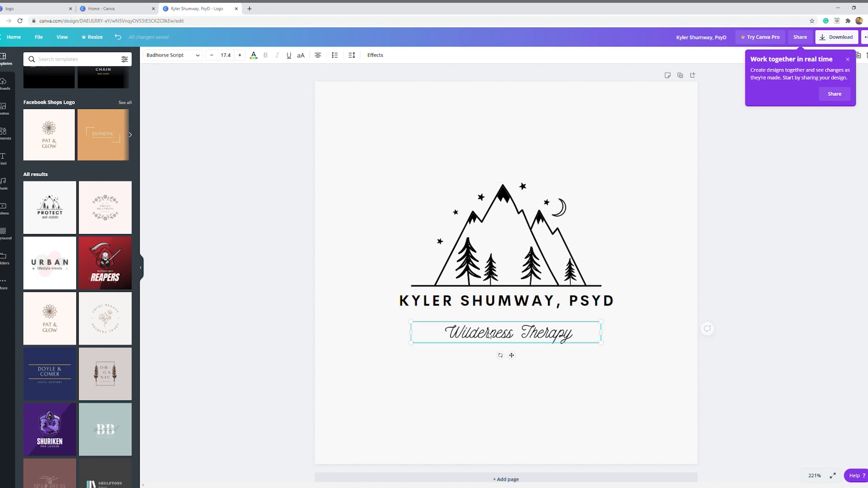
left_click_drag(483, 322, 484, 312)
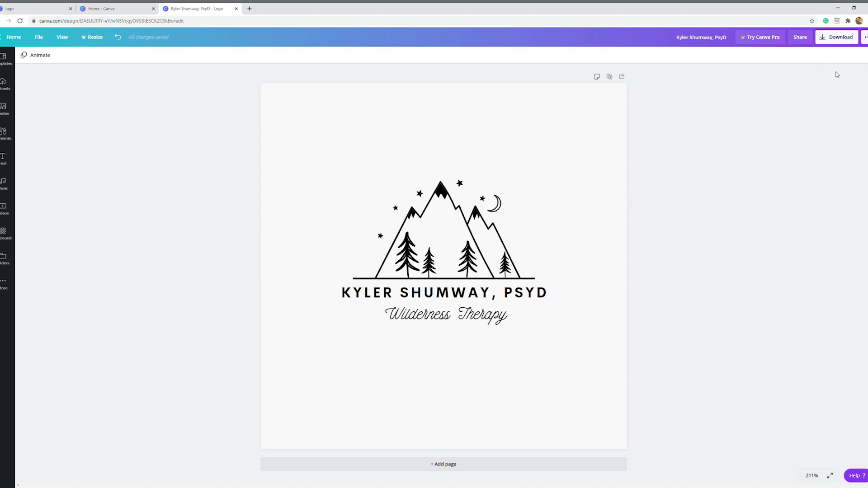
Review the available download file types, download the logo as a PNG, and dismiss the business card offer
left_click(825, 40)
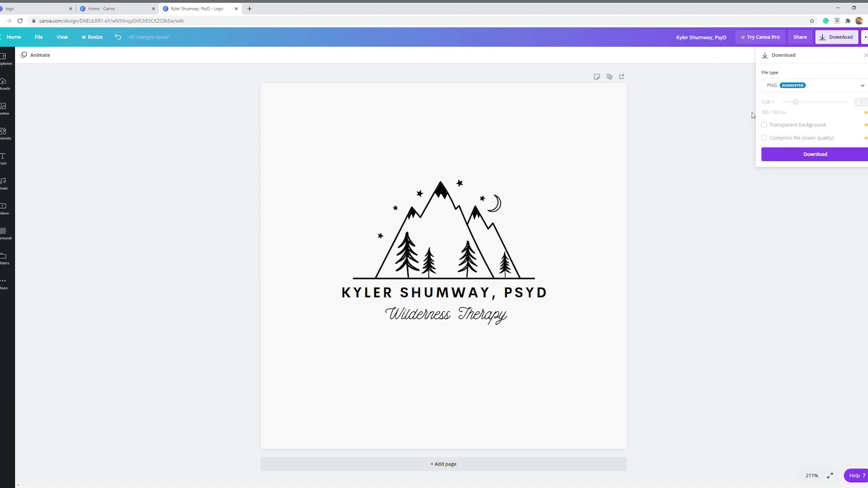
left_click(777, 92)
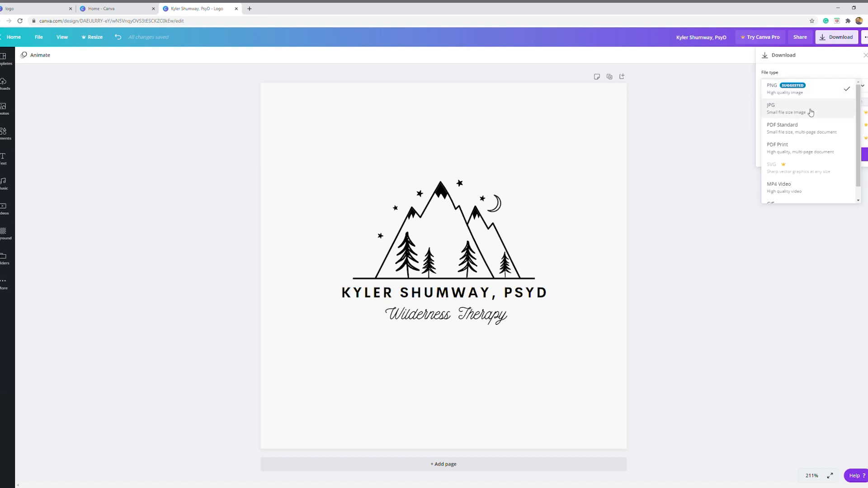
scroll(821, 120, "down", 1)
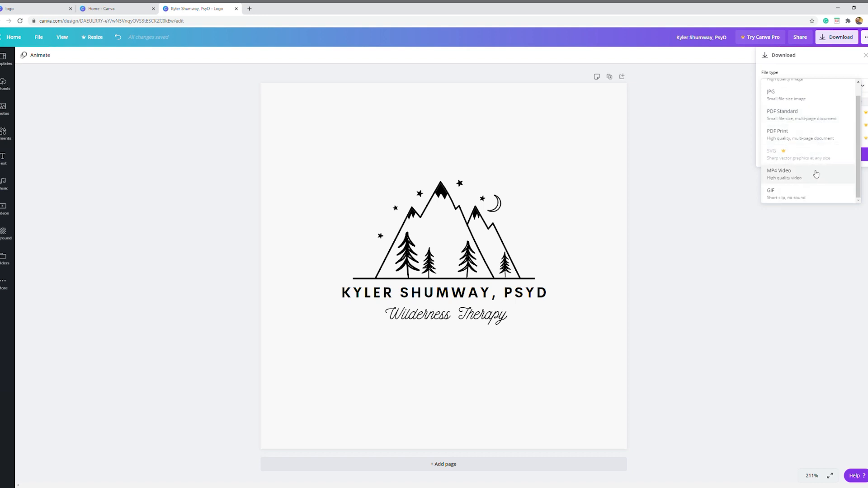
left_click(778, 71)
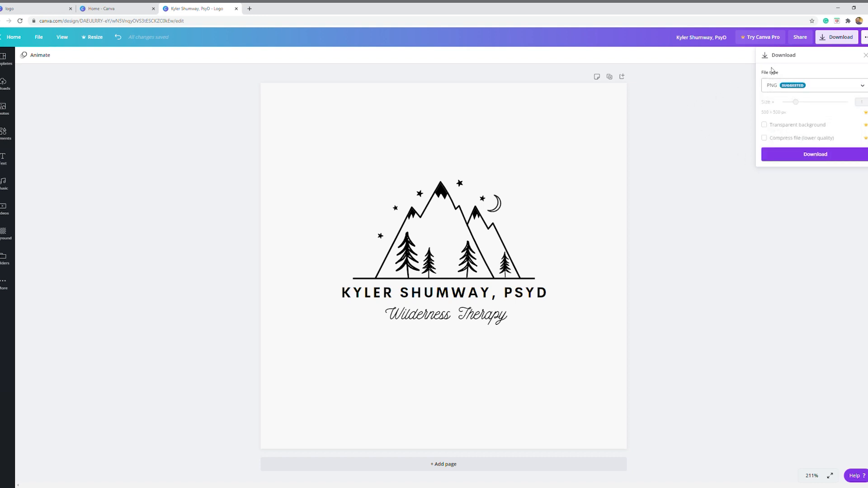
left_click(802, 157)
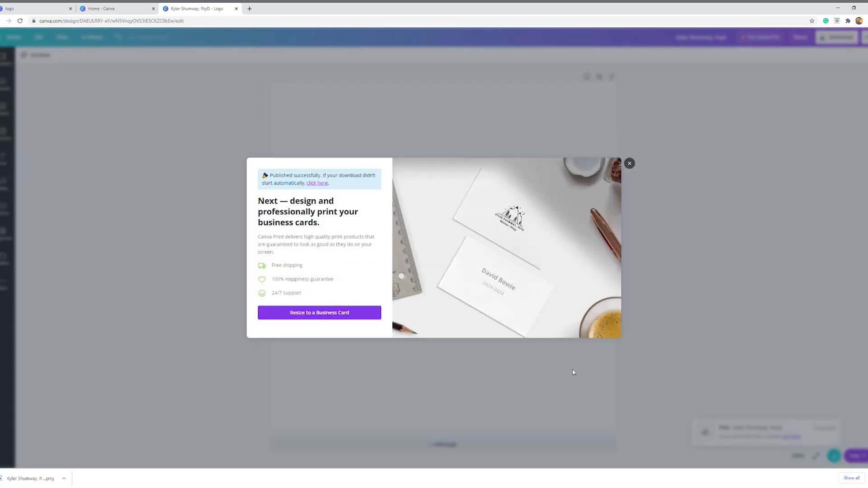
left_click(630, 164)
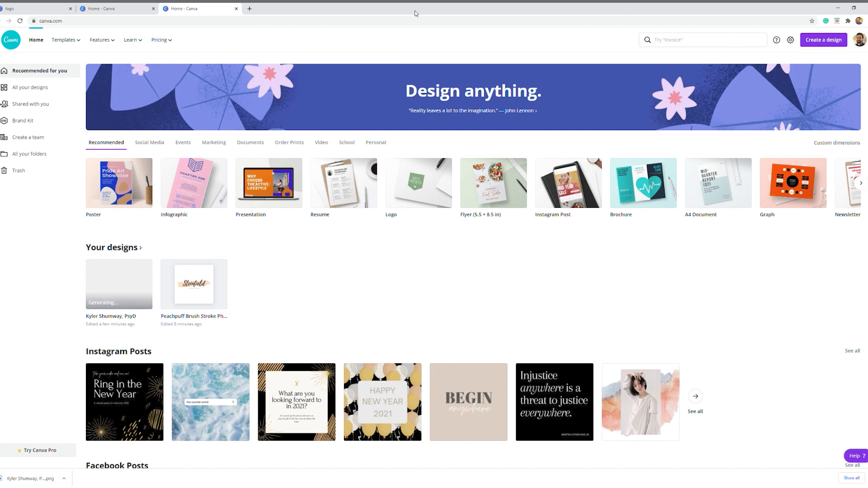
Search the templates from the home page for "logo" and browse the range of logo designs
left_click(716, 39)
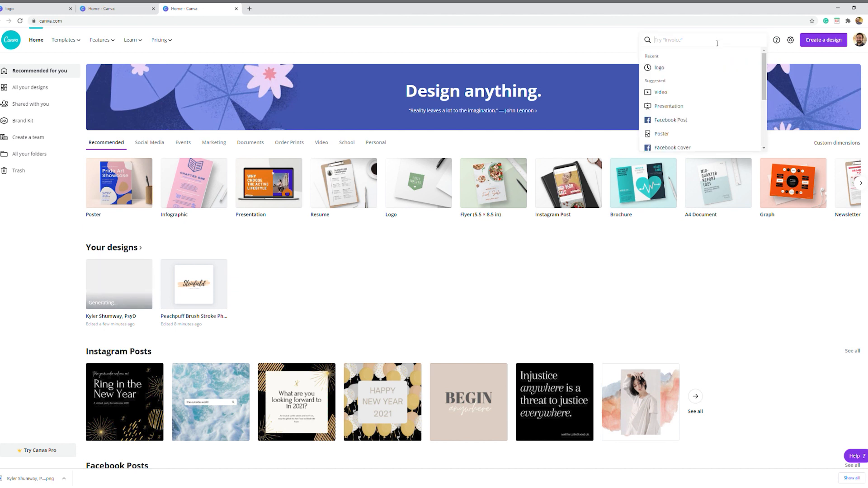
type("logo")
key("Return")
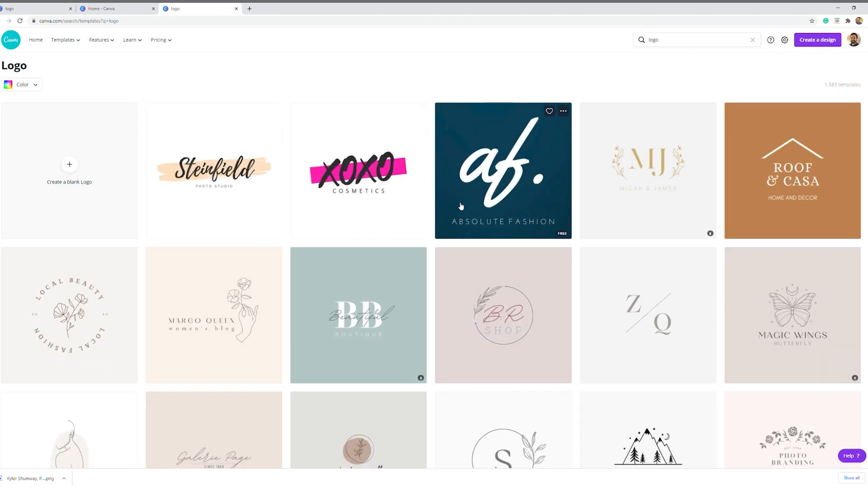
scroll(458, 211, "down", 2)
scroll(457, 211, "down", 6)
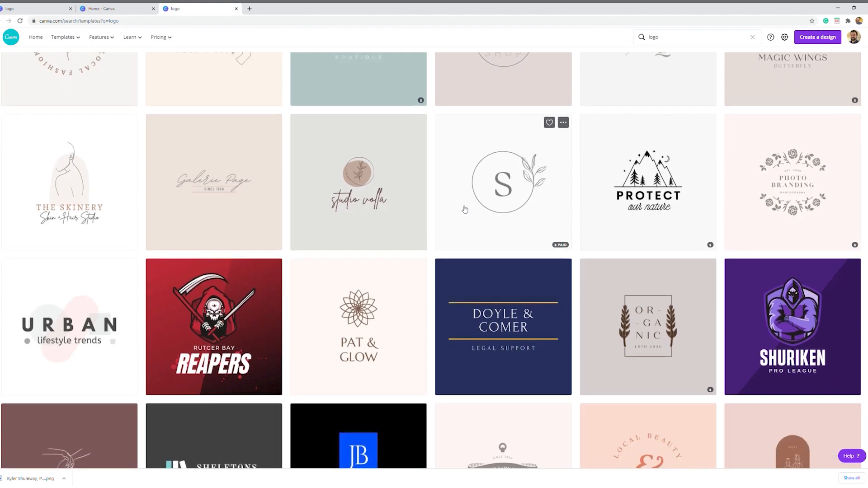
scroll(465, 206, "down", 5)
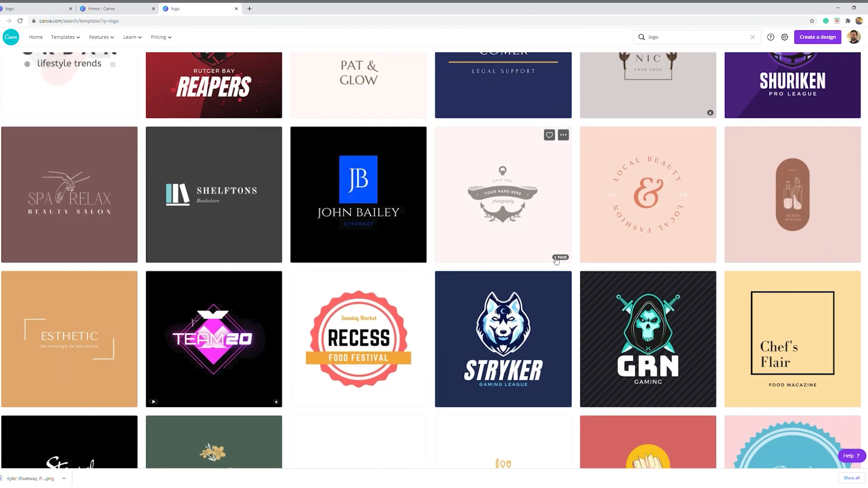
scroll(429, 264, "down", 5)
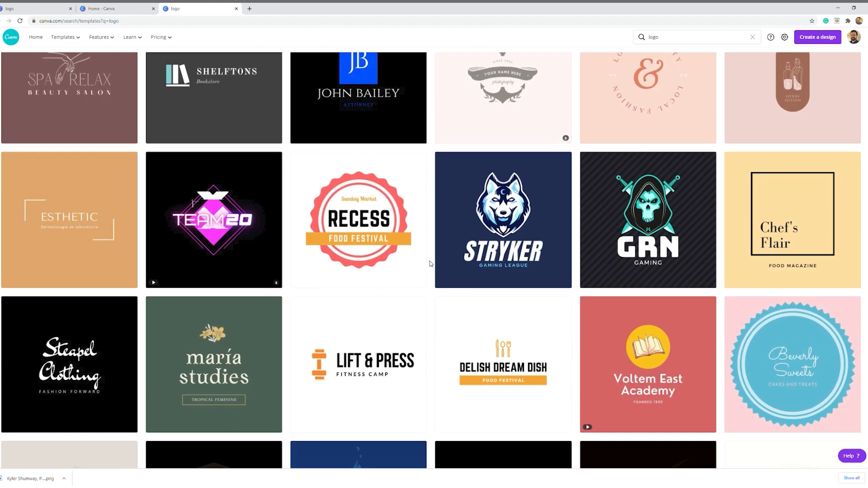
scroll(429, 264, "down", 9)
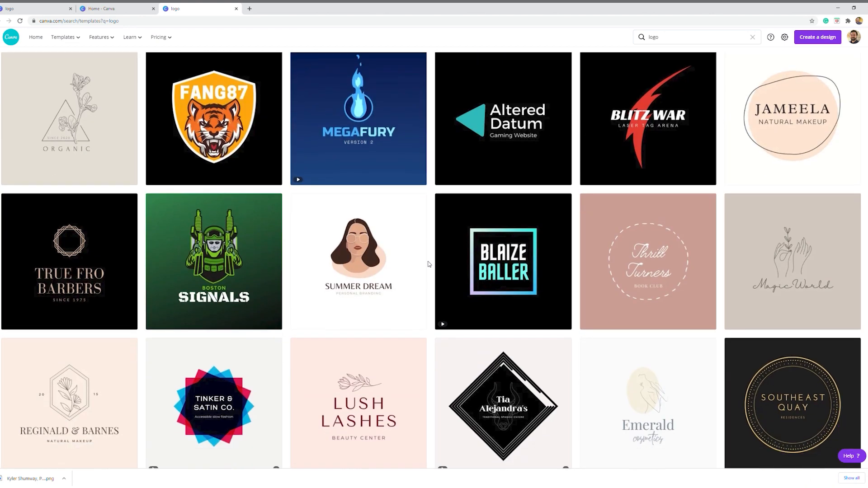
Look through more of the logo templates and create a blank logo design from the search results
scroll(428, 264, "down", 8)
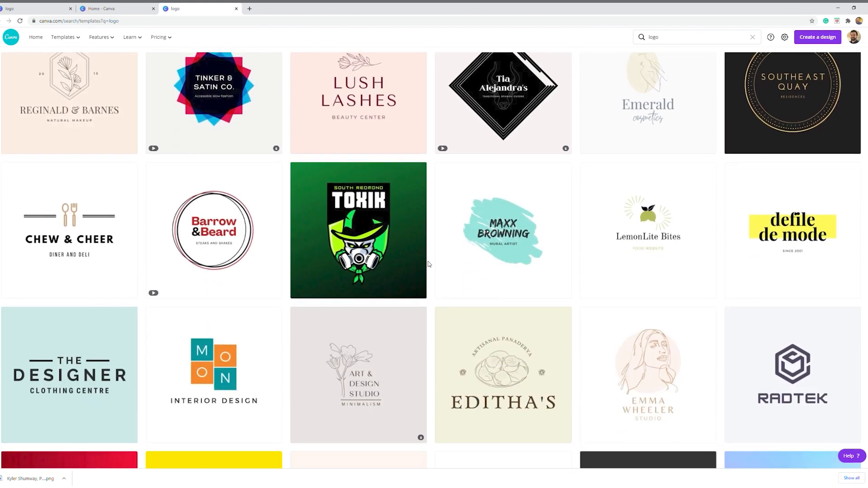
scroll(429, 264, "down", 3)
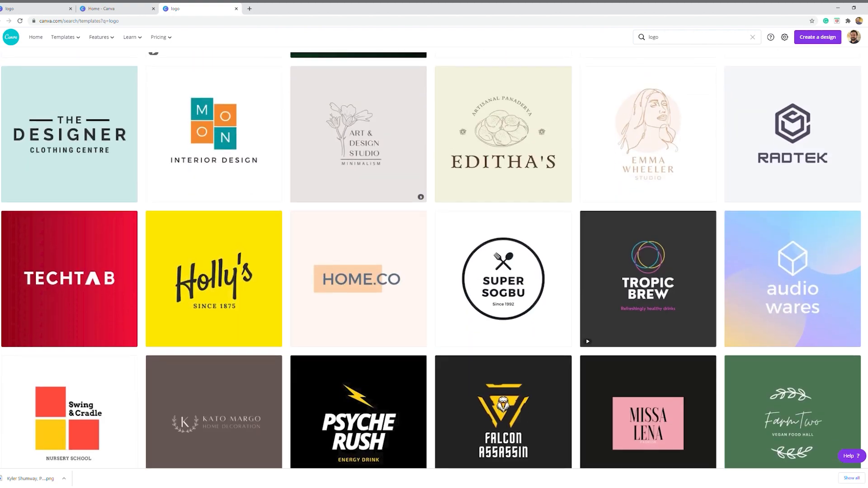
scroll(429, 264, "down", 10)
scroll(428, 264, "up", 11)
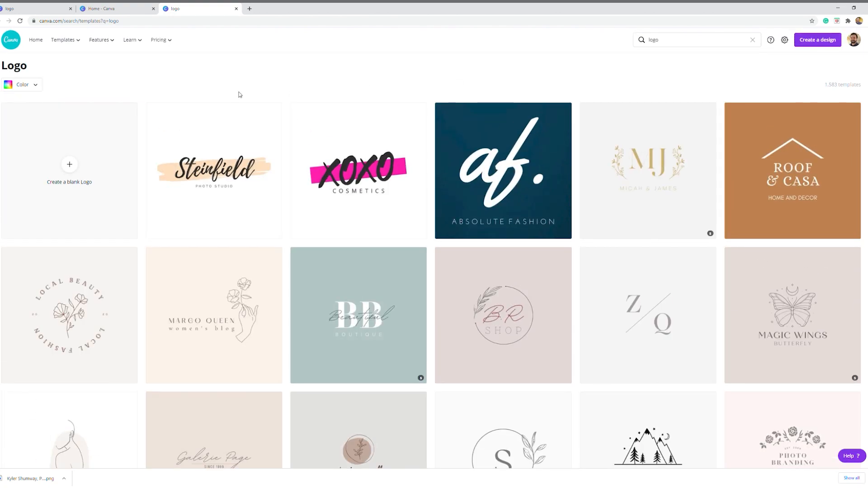
left_click(70, 165)
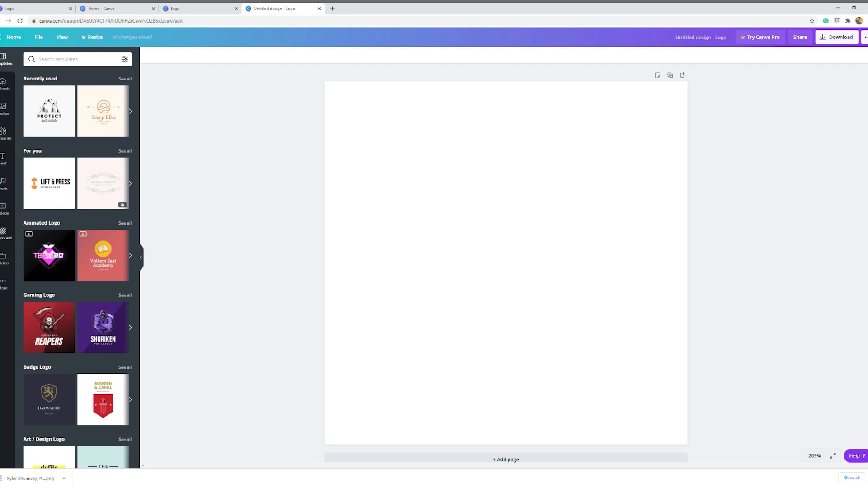
Browse the ready-made text combinations and add the "Real Love" one with its small subtitle to the blank page
left_click(5, 184)
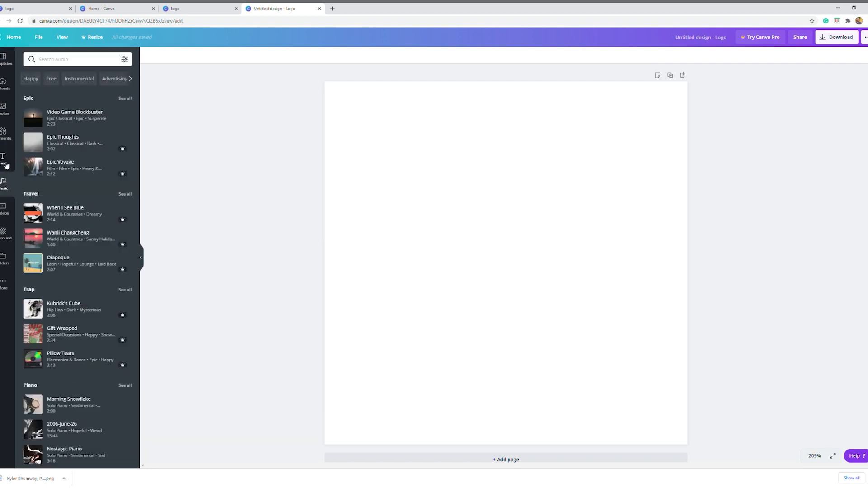
left_click(5, 163)
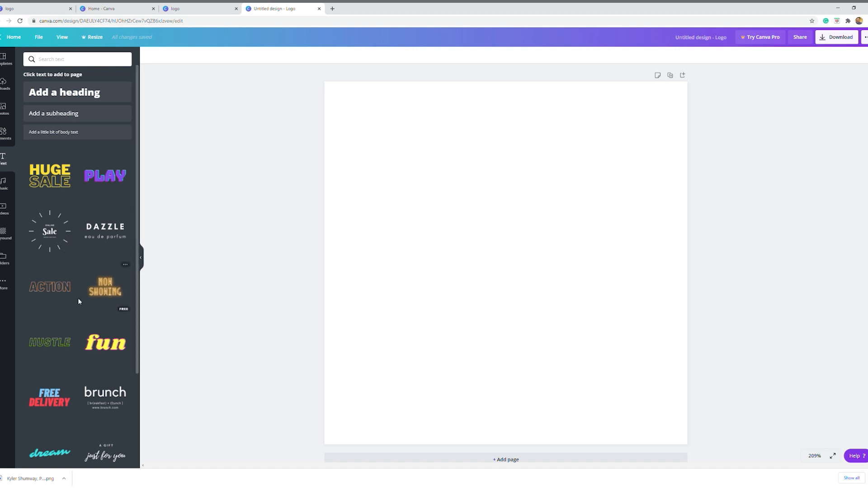
scroll(79, 301, "down", 6)
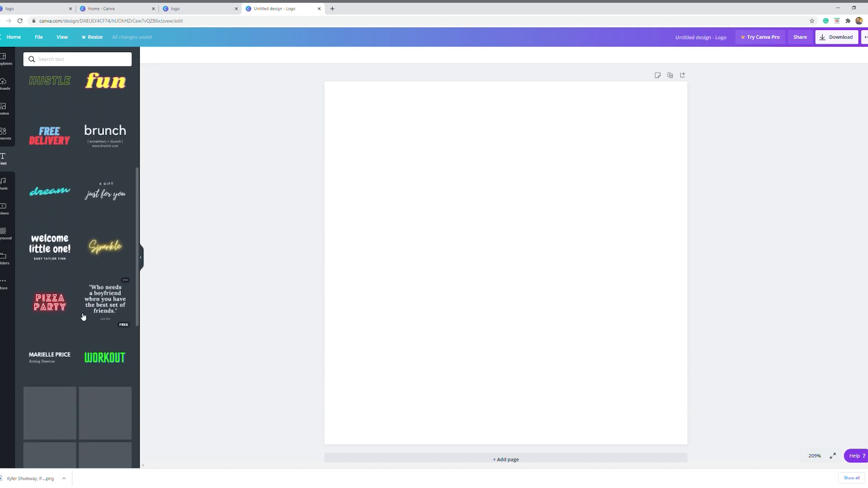
scroll(83, 316, "down", 4)
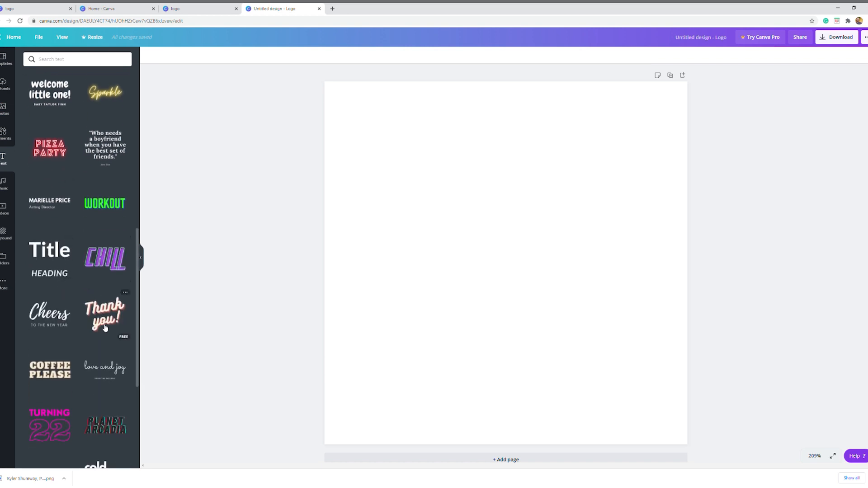
scroll(54, 316, "down", 2)
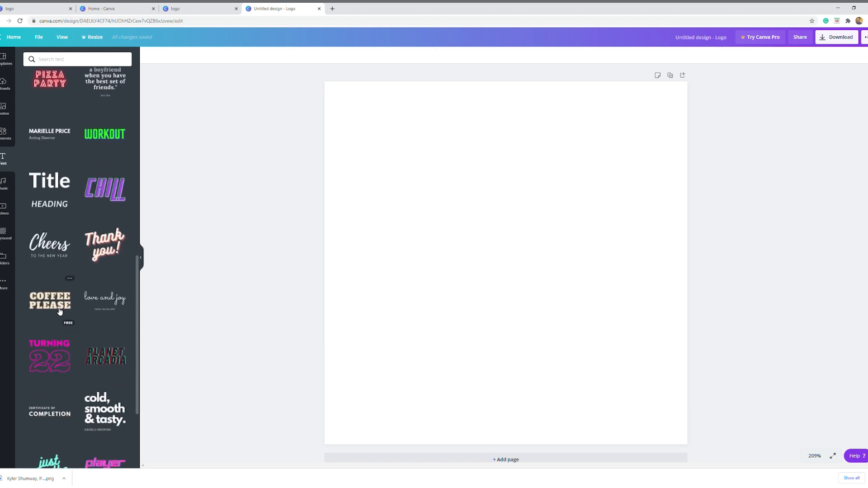
scroll(59, 311, "down", 6)
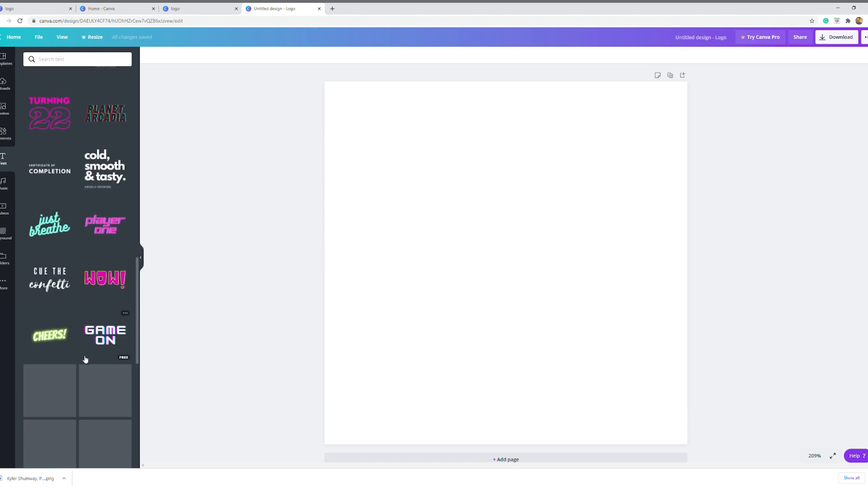
scroll(68, 325, "down", 3)
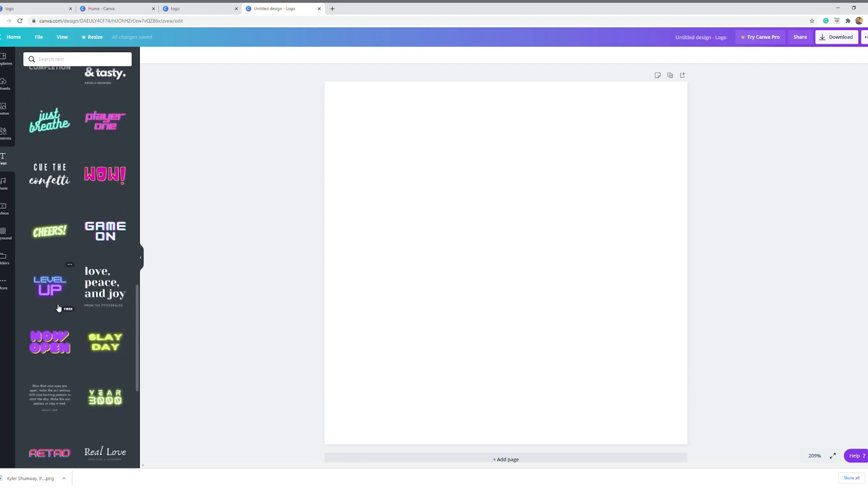
scroll(58, 307, "down", 2)
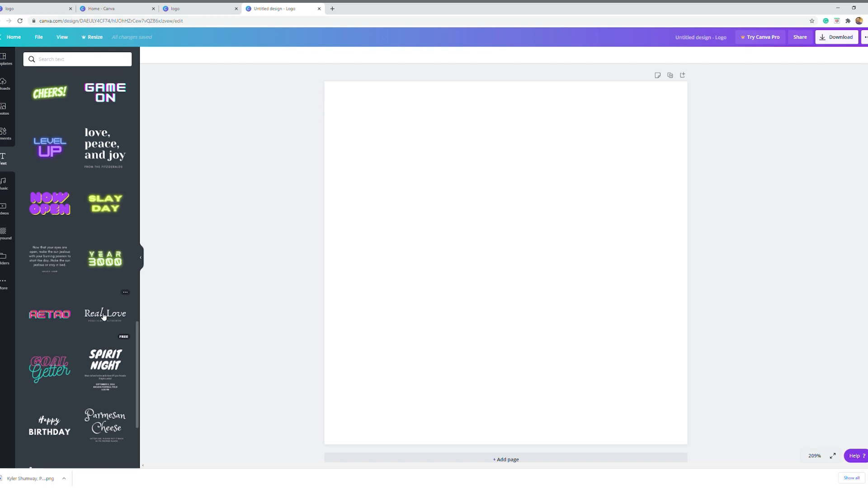
left_click(100, 311)
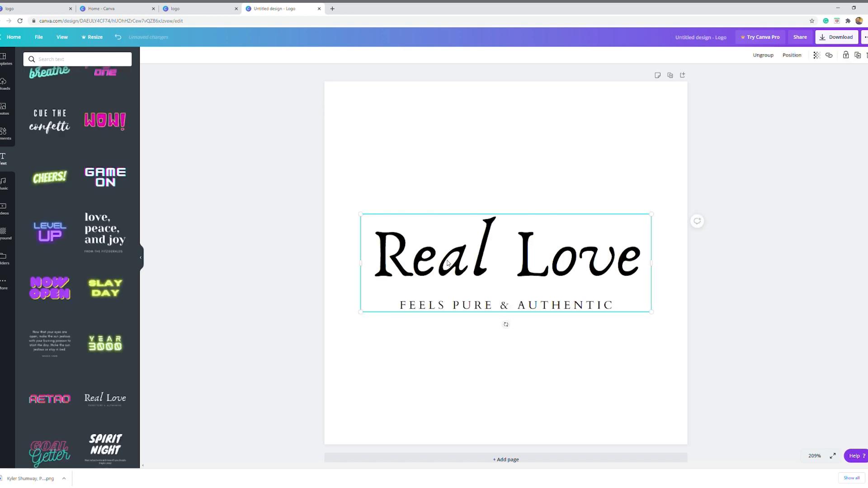
Replace the "Real Love" heading text with "Love Psychotherapy"
left_click(462, 262)
left_click(463, 262)
double_click(464, 262)
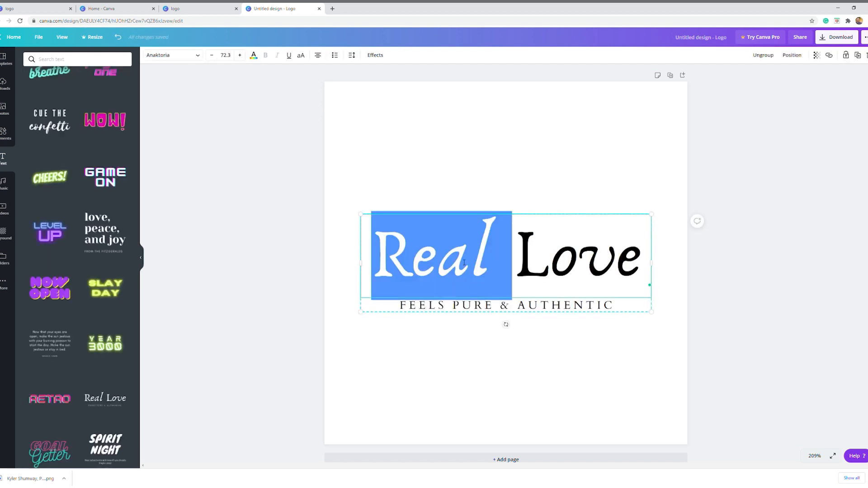
triple_click(464, 263)
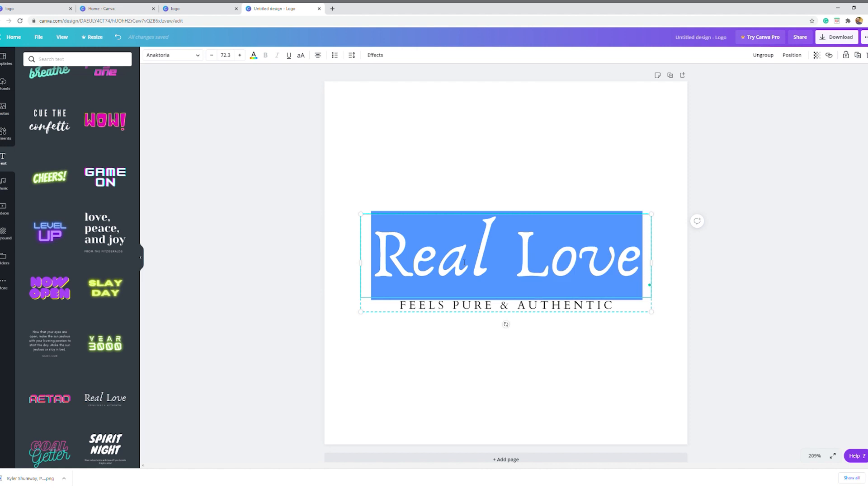
type("L")
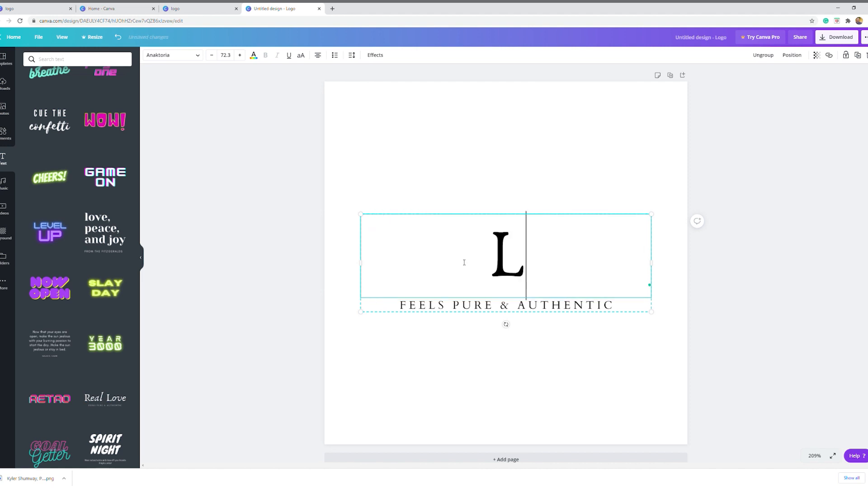
type("ove Psychotherapy")
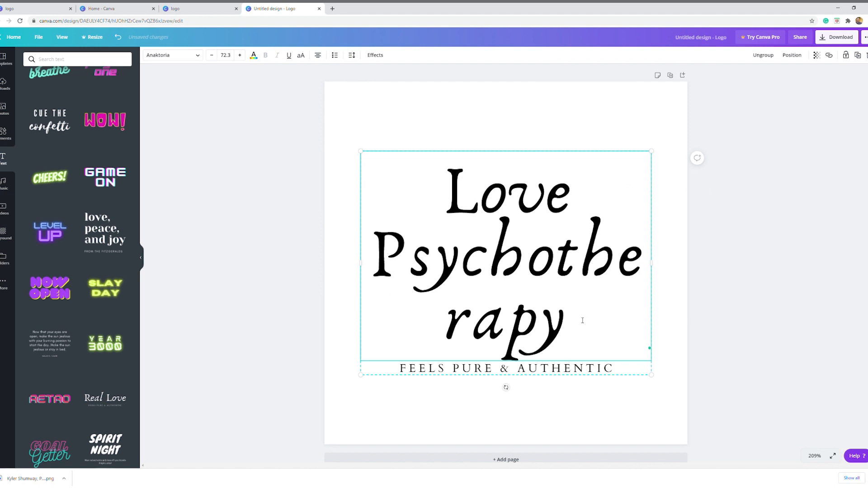
Reduce the font size of the whole "Love Psychotherapy" heading to 45.3 so each word fits on one line
left_click_drag(582, 321, 419, 206)
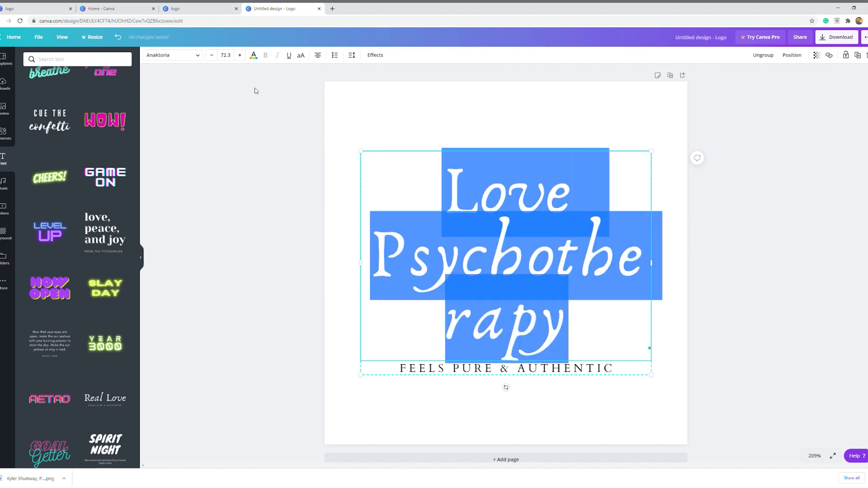
left_click(211, 55)
left_click(211, 55)
left_click(211, 55)
left_click(211, 55)
left_click(211, 55)
left_click(211, 56)
left_click(211, 55)
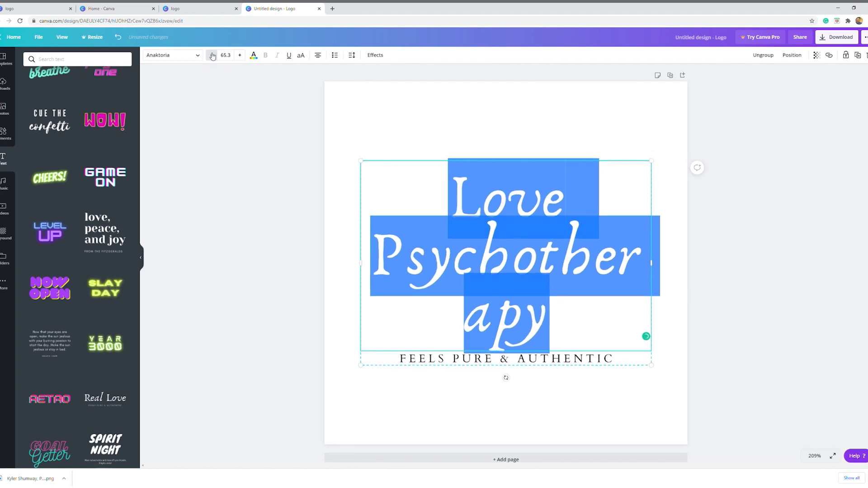
left_click(211, 55)
left_click(211, 55)
left_click(211, 55)
left_click(211, 55)
left_click(211, 55)
left_click(211, 56)
left_click(211, 55)
left_click(211, 55)
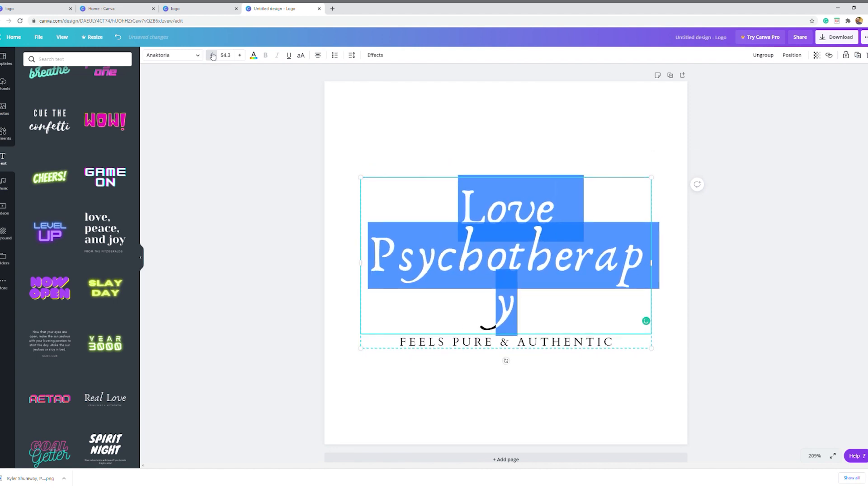
left_click(212, 55)
left_click(212, 55)
left_click(212, 56)
left_click(212, 55)
left_click(212, 55)
left_click(213, 55)
left_click(212, 55)
left_click(213, 55)
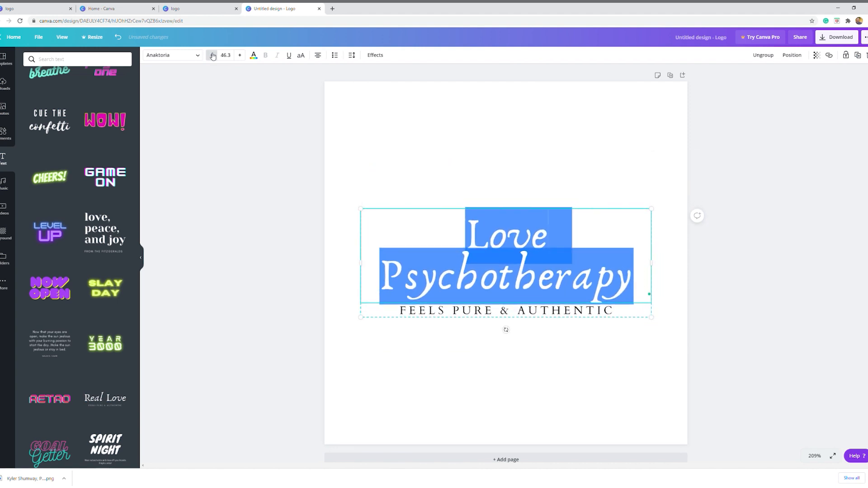
left_click(212, 55)
left_click(296, 157)
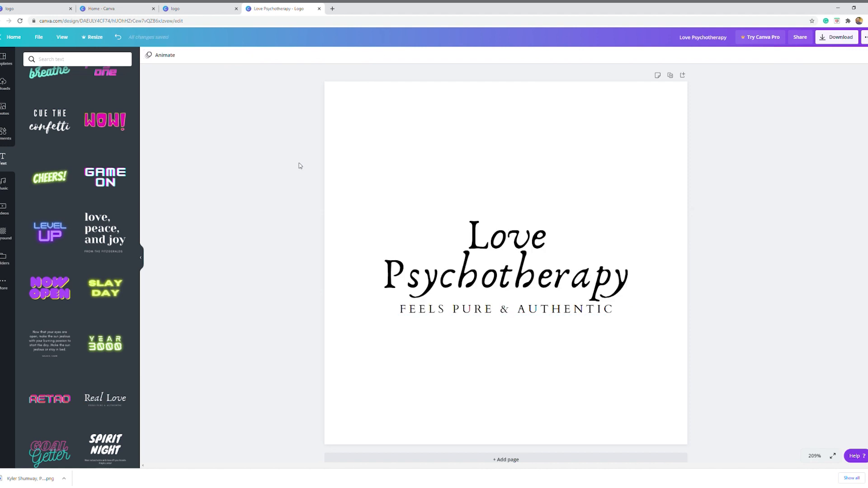
Replace the subtitle beneath the heading with "EVIDENCE-BASED TREATMENT"
left_click(421, 309)
left_click(427, 313)
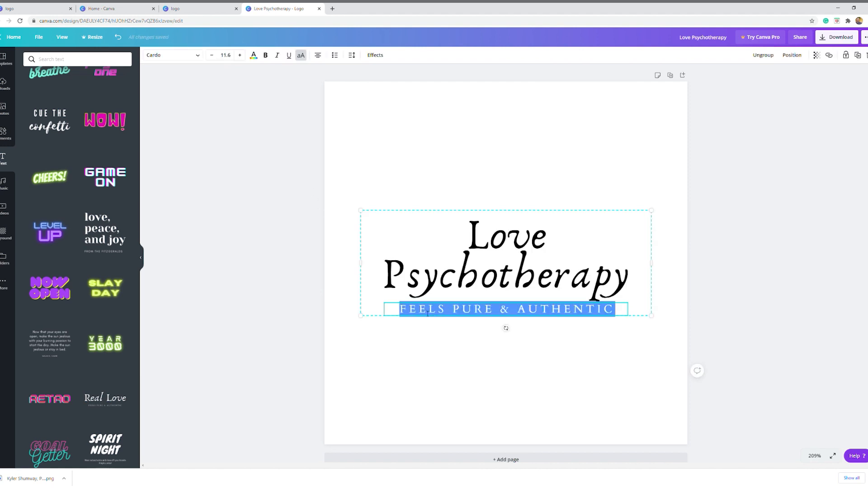
type("EVIDENCE-")
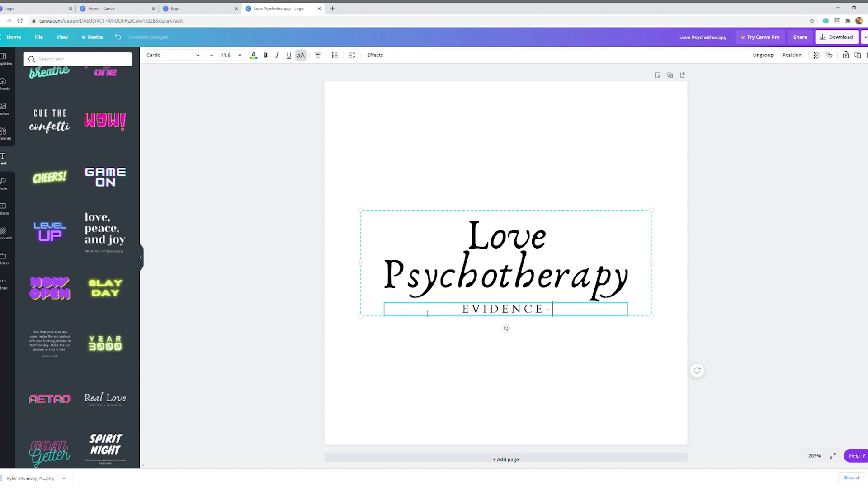
type("BASED TR")
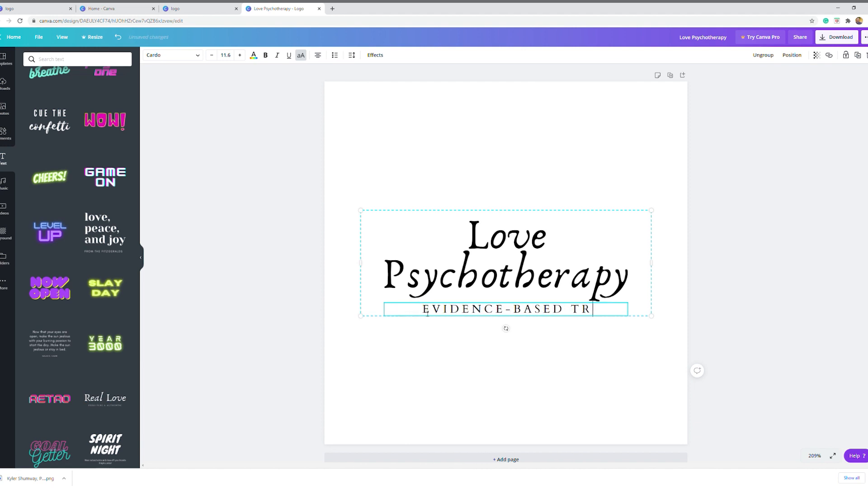
type("EATMENT")
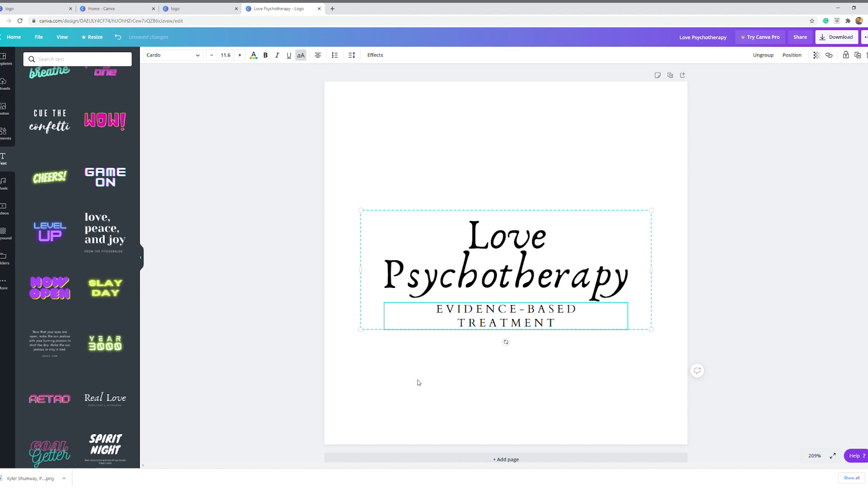
left_click(430, 398)
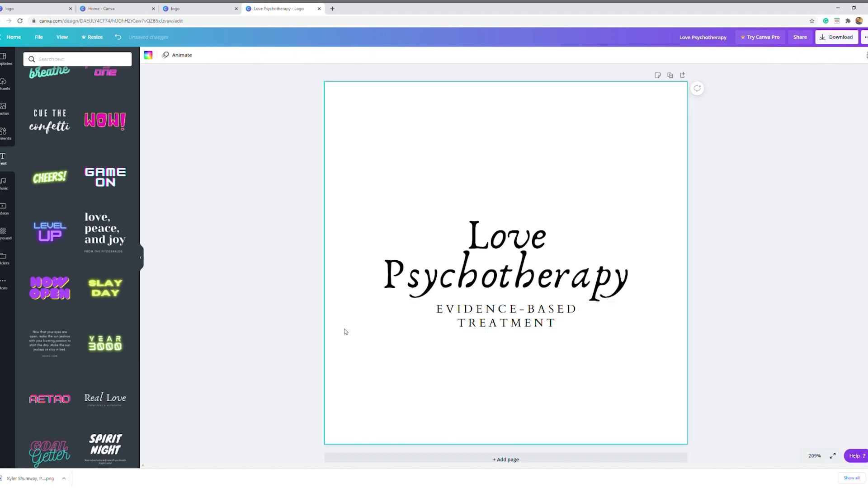
Change the font of the "Love Psychotherapy" heading to Cheque
left_click(510, 328)
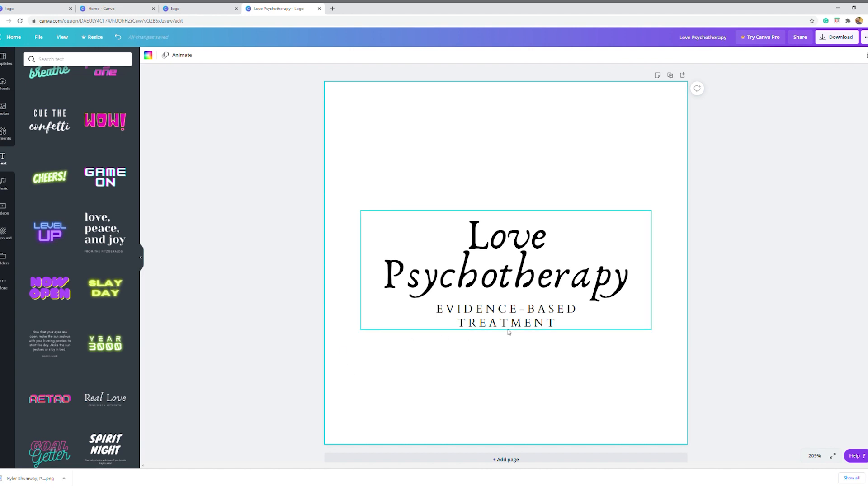
left_click(516, 322)
double_click(521, 313)
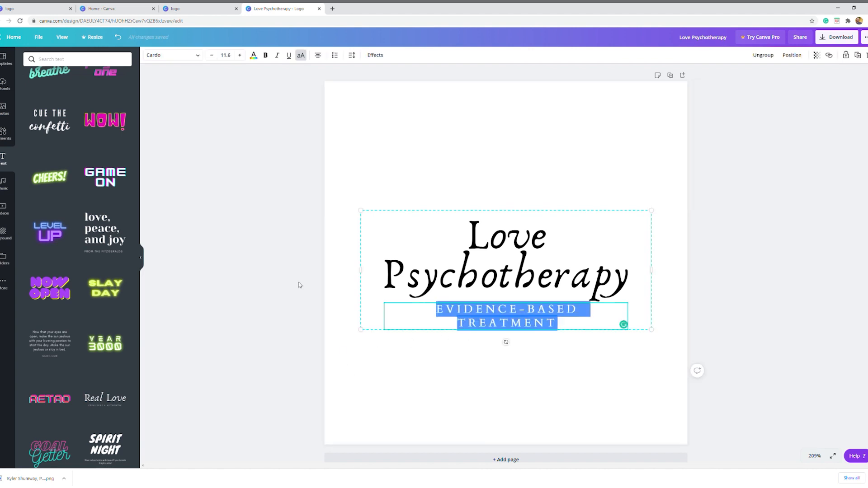
double_click(542, 275)
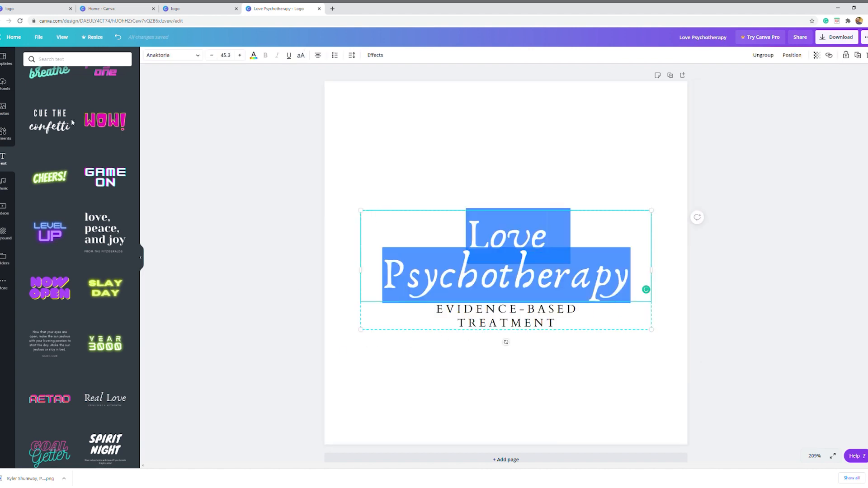
left_click(198, 55)
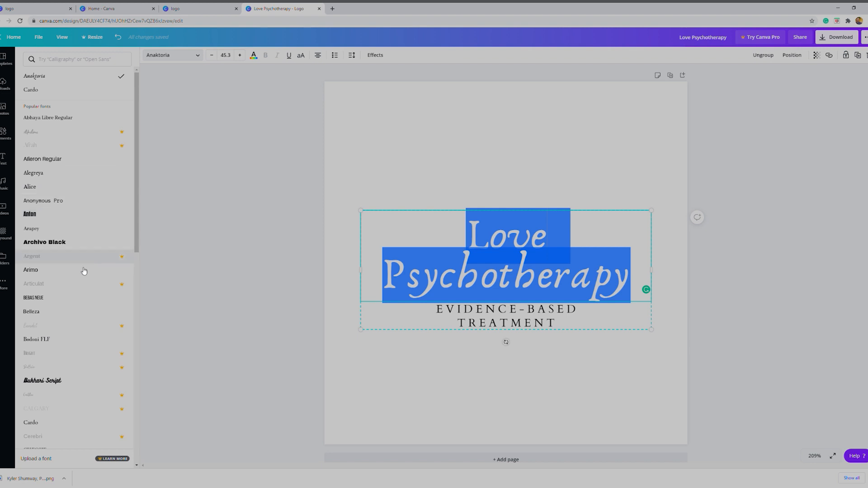
scroll(80, 317, "down", 4)
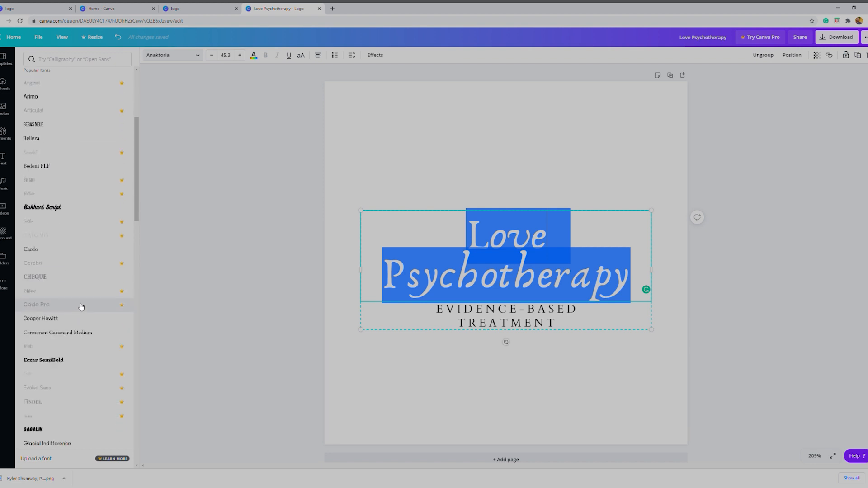
left_click(75, 281)
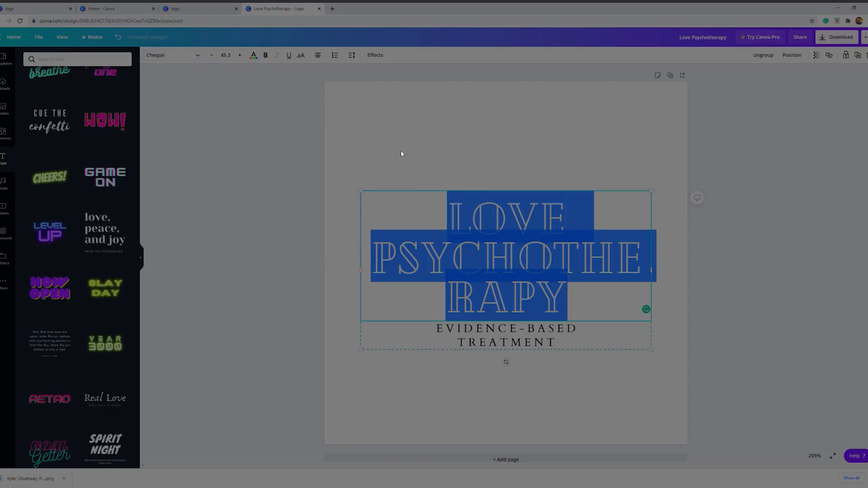
Reduce the font size of the "Love Psychotherapy" heading to 33.3 so "Psychotherapy" fits on one line
left_click(369, 171)
left_click(404, 240)
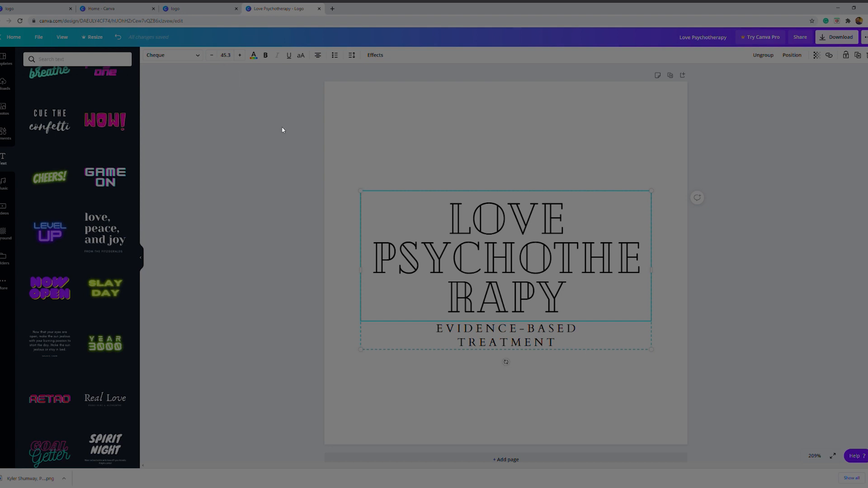
left_click(211, 55)
left_click(210, 55)
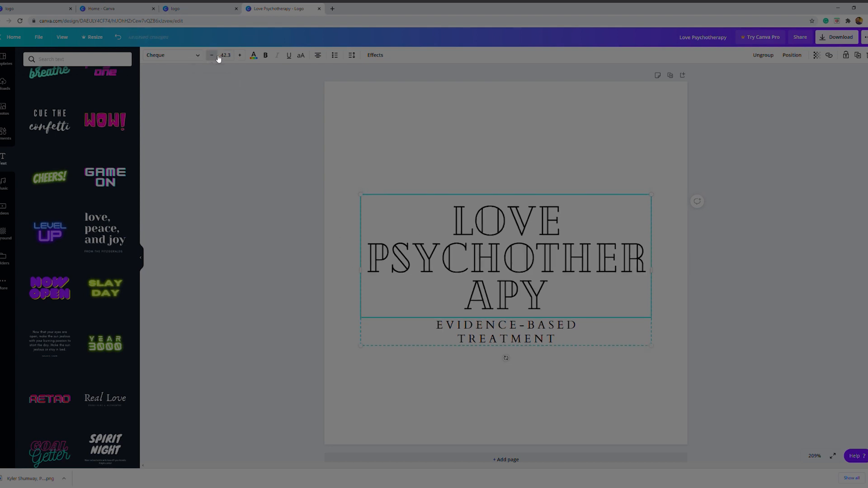
left_click(211, 56)
left_click(211, 55)
left_click(211, 55)
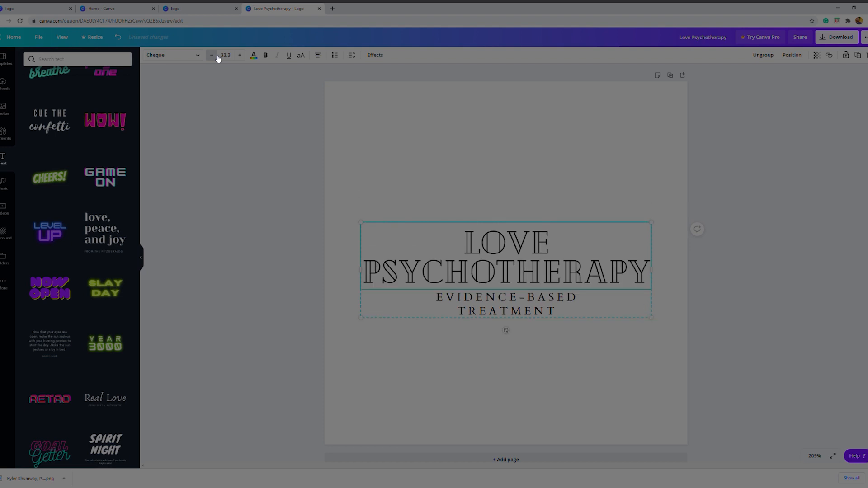
left_click(358, 164)
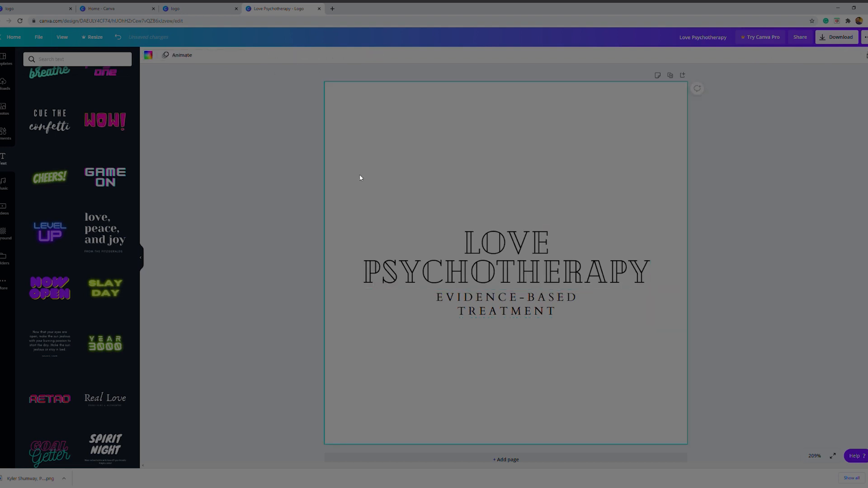
Try the Bukhari Script, League Spartan, Shrikhand and Agrandir Grand B fonts on the "Love Psychotherapy" heading
left_click(410, 264)
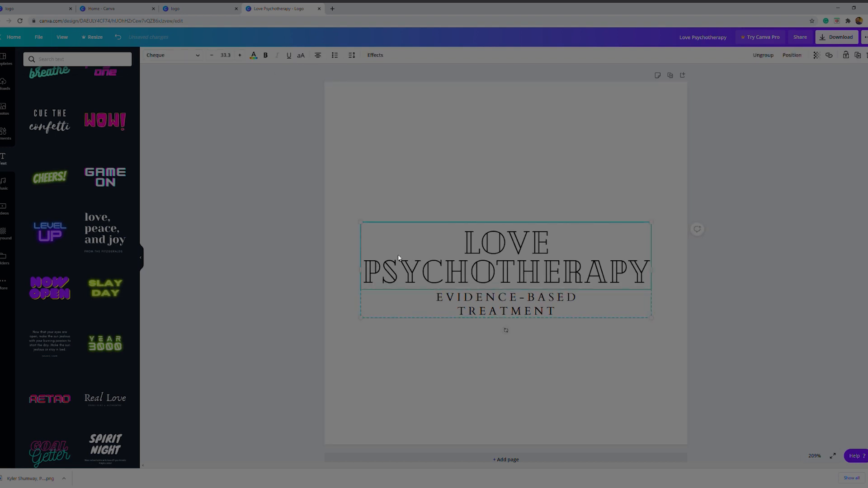
left_click(199, 54)
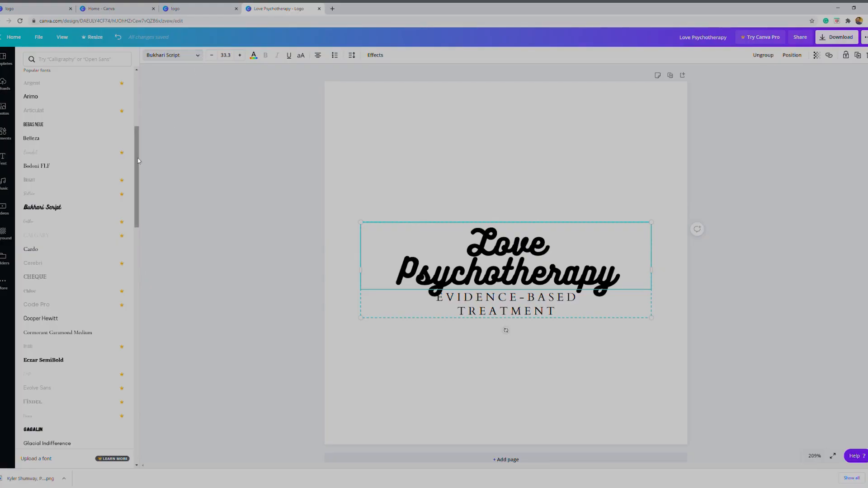
left_click_drag(136, 178, 138, 249)
left_click(90, 257)
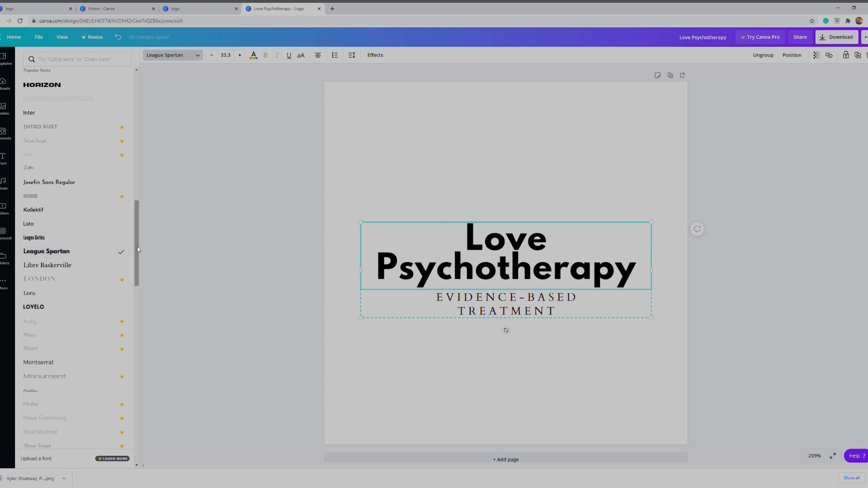
scroll(111, 294, "down", 6)
left_click(63, 277)
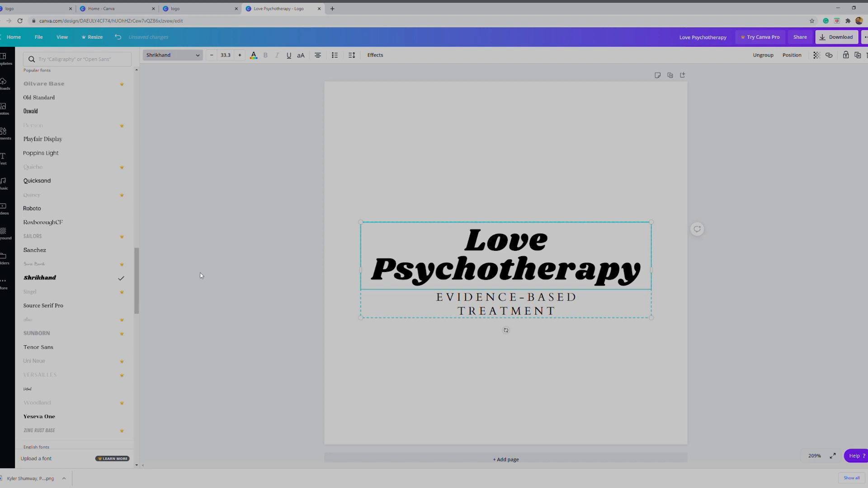
scroll(103, 390, "down", 5)
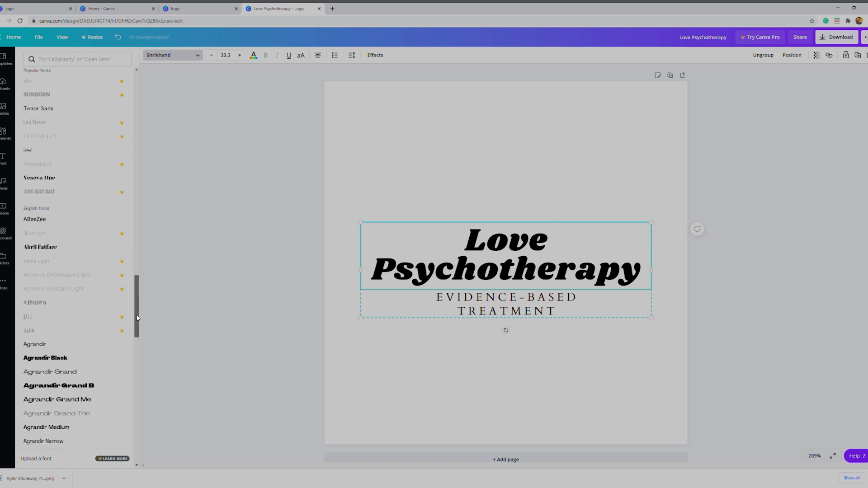
left_click(103, 387)
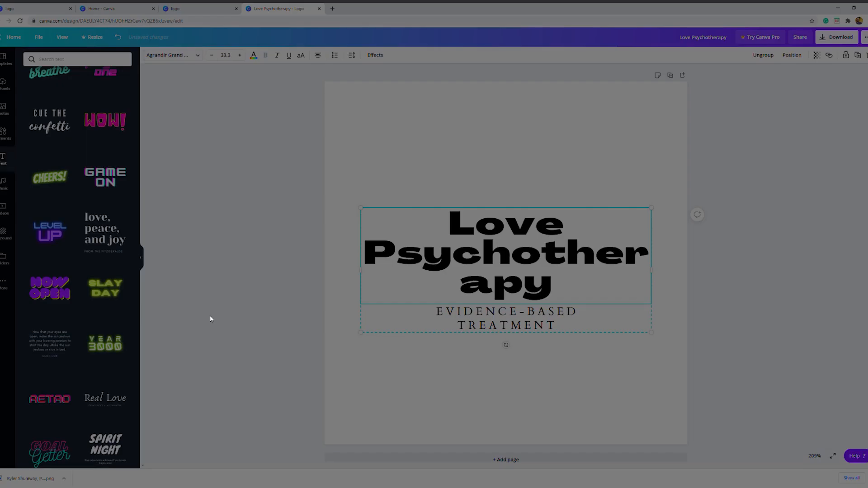
Undo the heading's font trials and size reductions back to the Anaktoria font at size 45.3
key("ctrl+z")
key("ctrl+z")
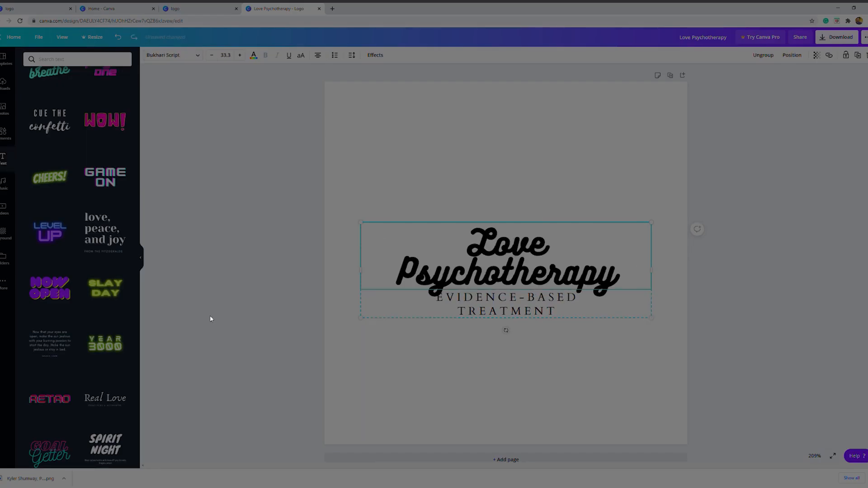
key("ctrl+z")
key("ctrl+z")
key("ctrl+z")
key("ctrl+z")
key("ctrl+z")
key("ctrl+z")
key("ctrl+z")
key("ctrl+z")
key("ctrl+z")
key("ctrl+z")
key("ctrl+z")
key("ctrl+z")
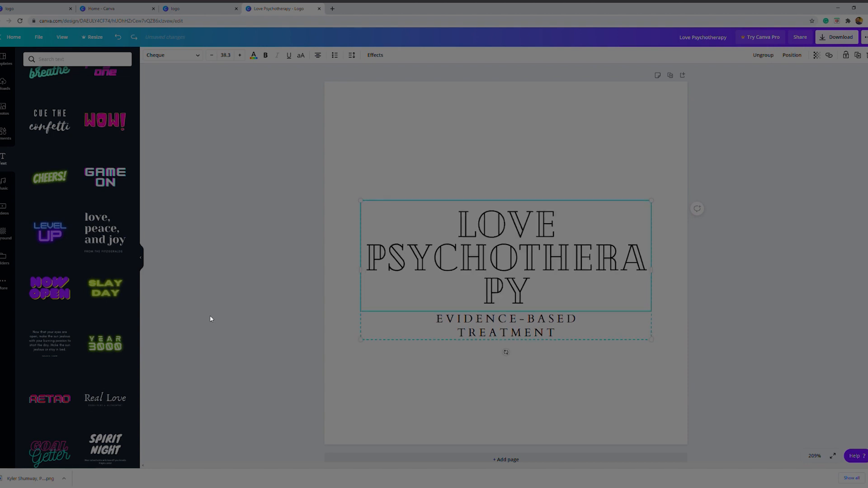
key("ctrl+z")
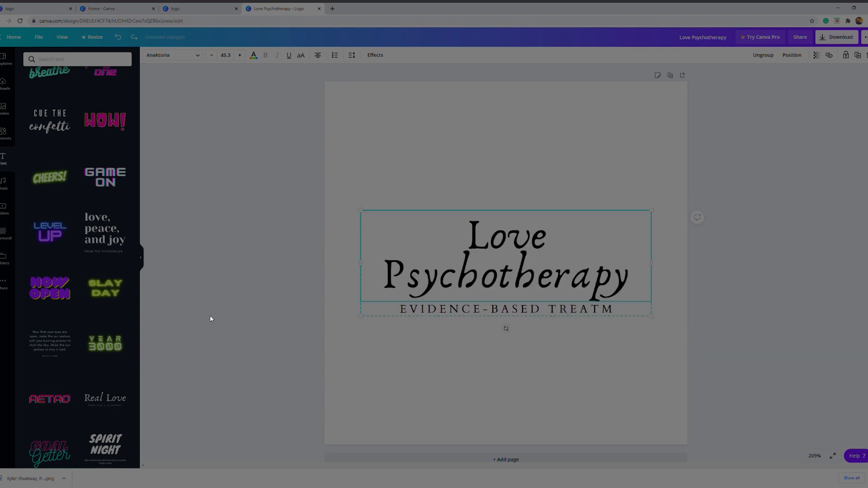
Look through the available English fonts for the "Love Psychotherapy" heading without applying one
left_click(252, 229)
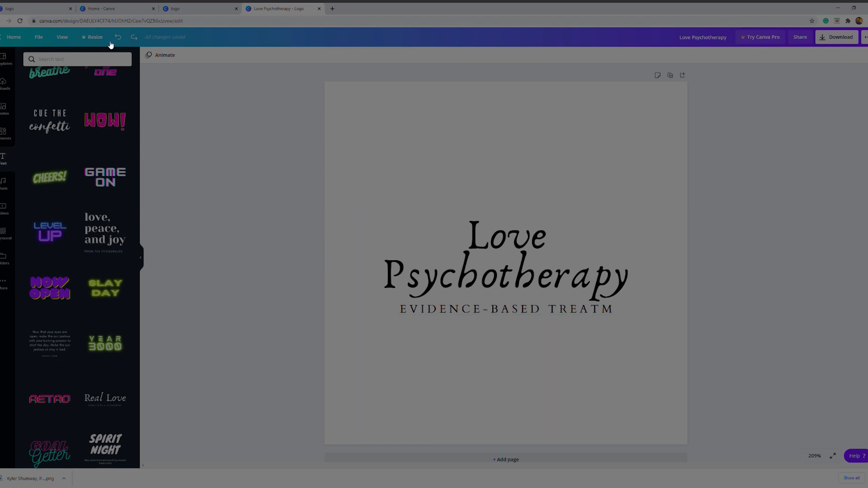
left_click(466, 233)
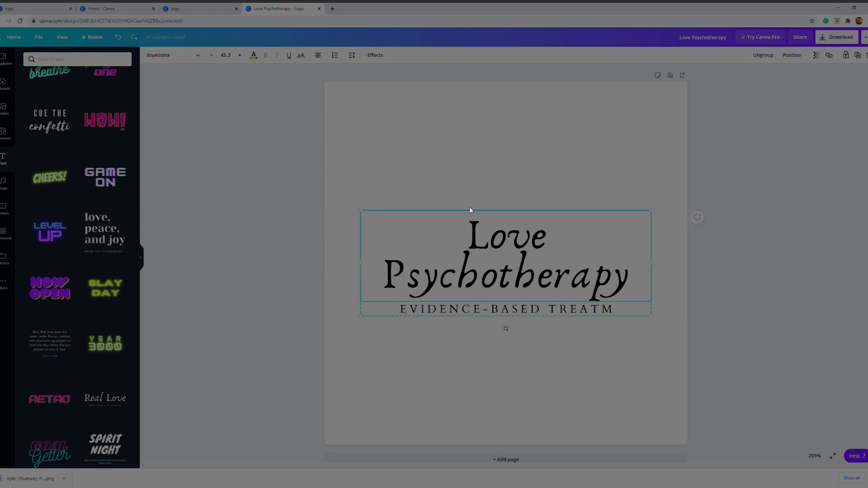
left_click(198, 56)
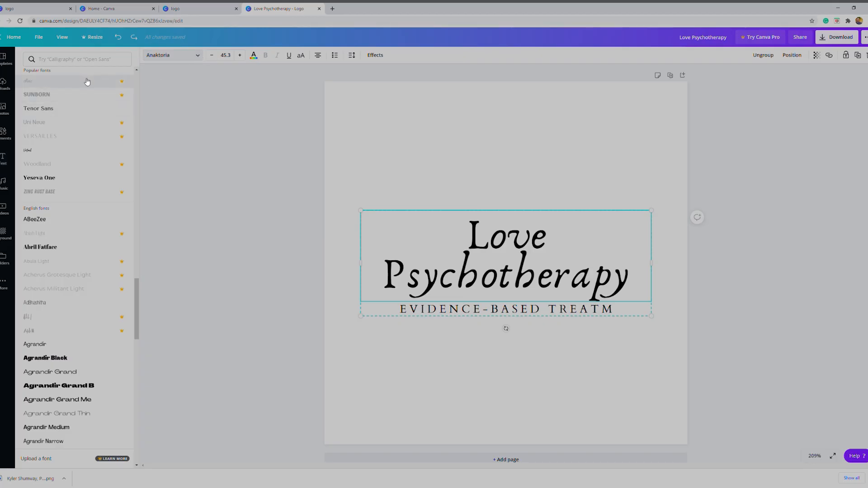
scroll(64, 325, "down", 3)
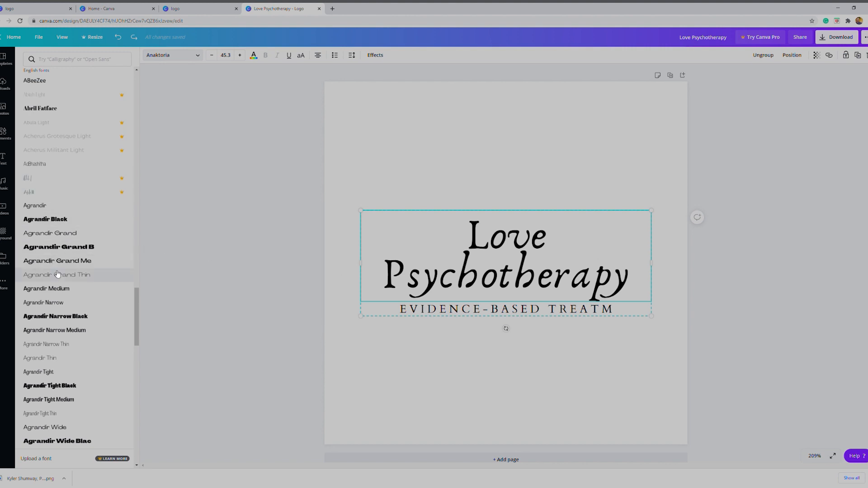
scroll(63, 271, "down", 6)
scroll(58, 280, "down", 4)
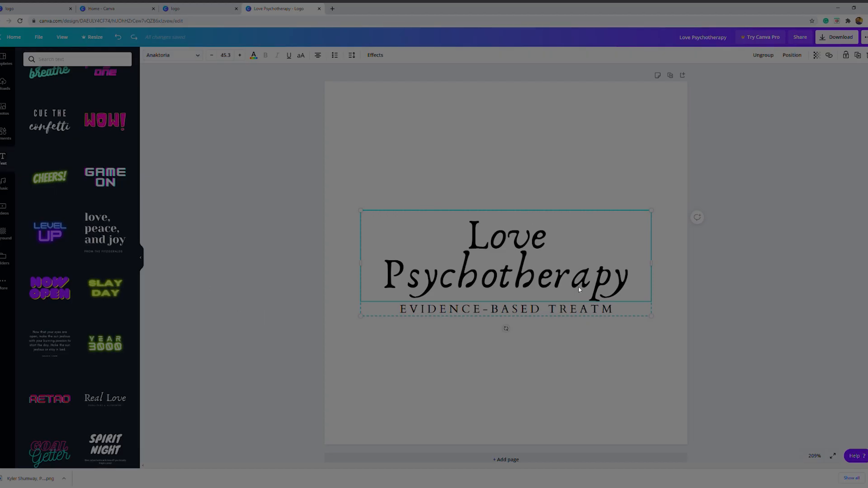
Complete the cut-off subtitle beneath the heading so it reads "EVIDENCE-BASED TREATMENT"
left_click(603, 312)
double_click(603, 311)
left_click(620, 312)
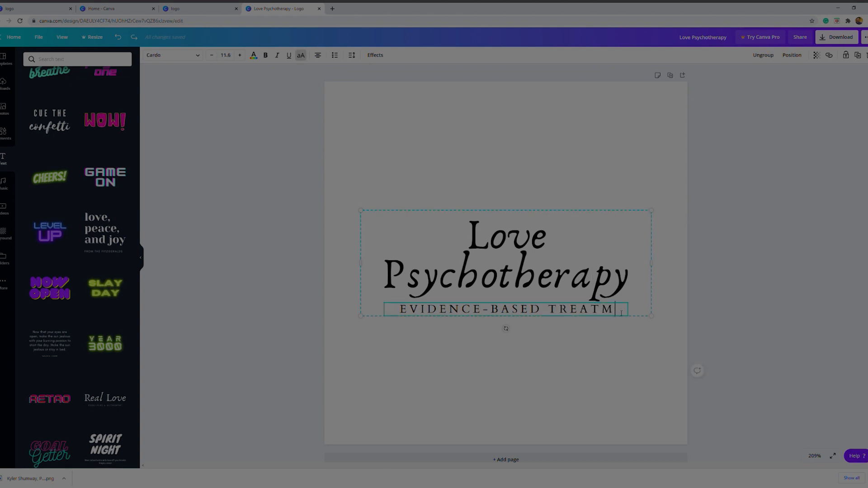
type("ENT")
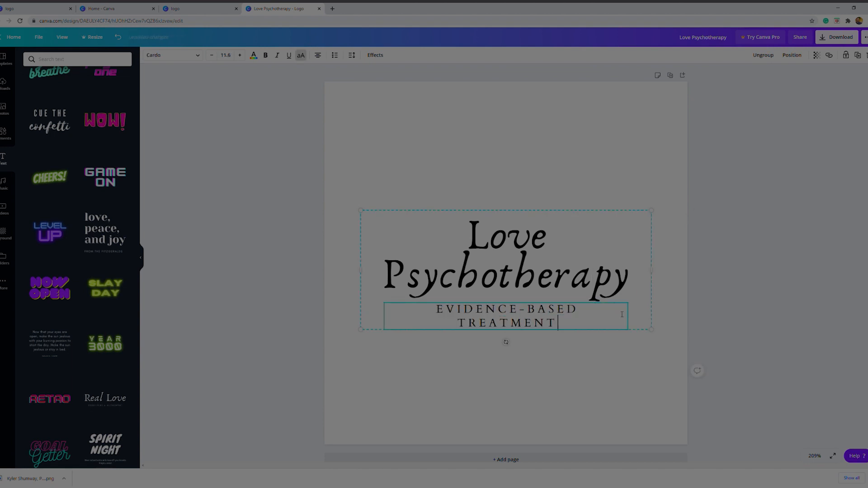
left_click(571, 394)
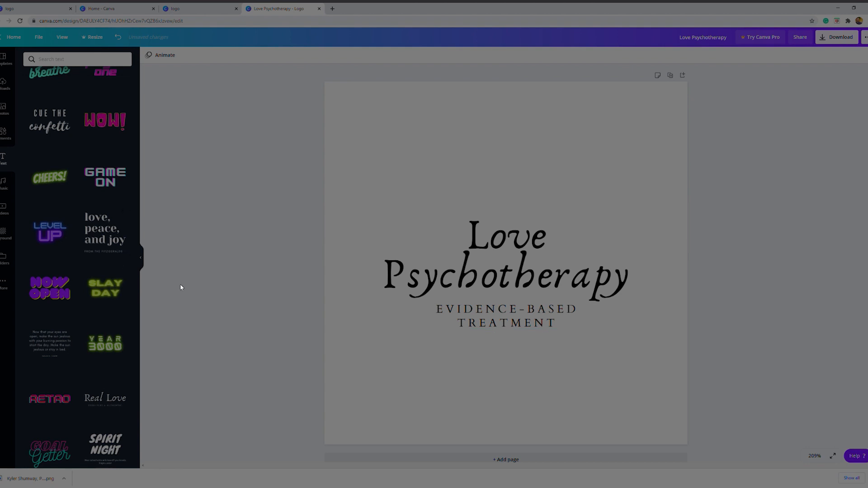
Browse the elements library's shapes, stickers and illustration collections for a graphic that suits the logo
left_click(8, 135)
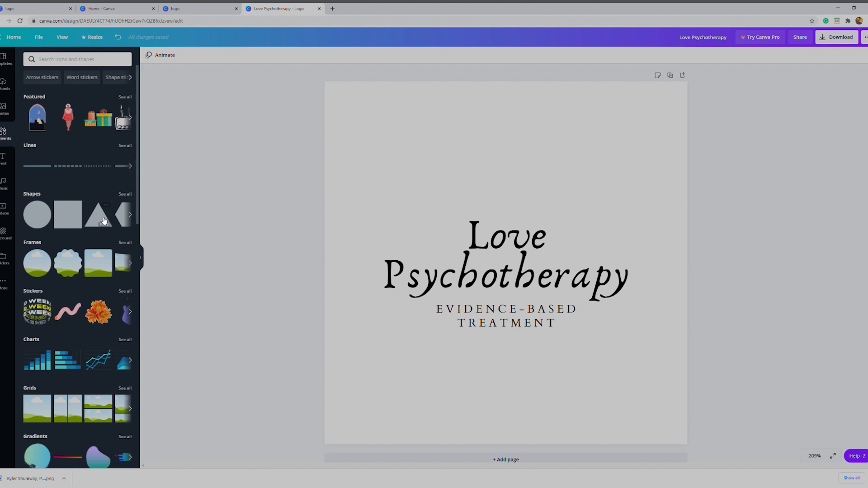
scroll(99, 269, "down", 2)
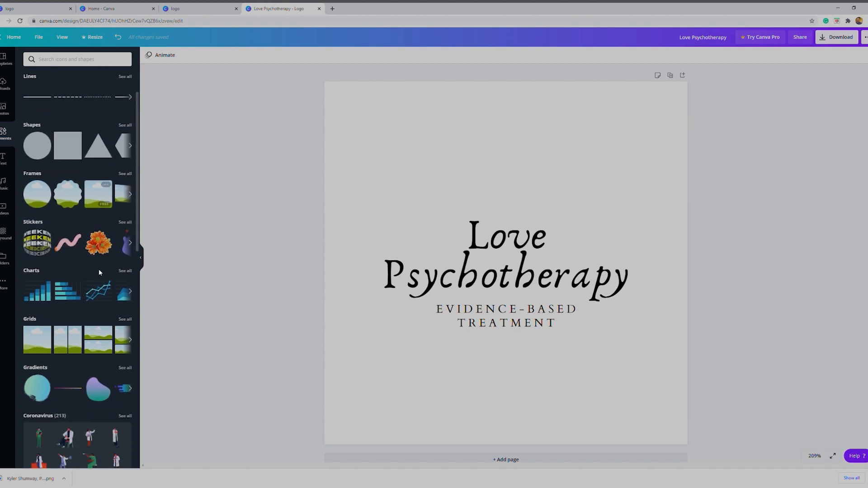
scroll(88, 266, "down", 4)
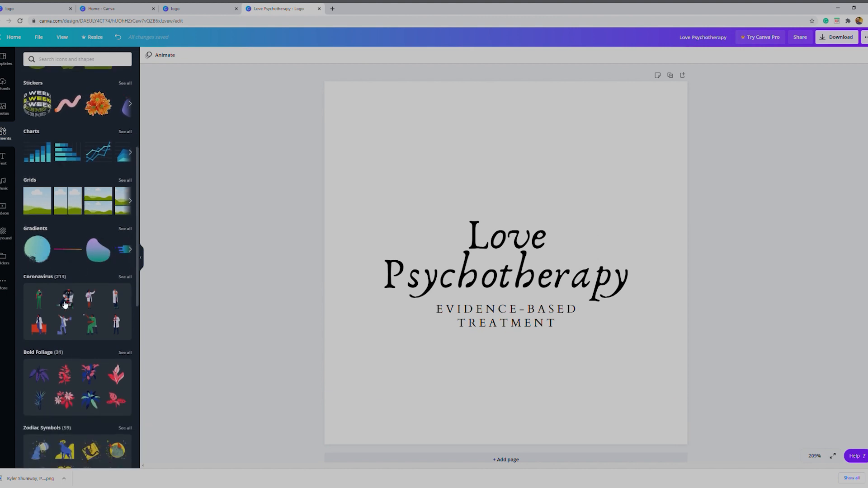
scroll(72, 301, "down", 5)
scroll(72, 302, "down", 3)
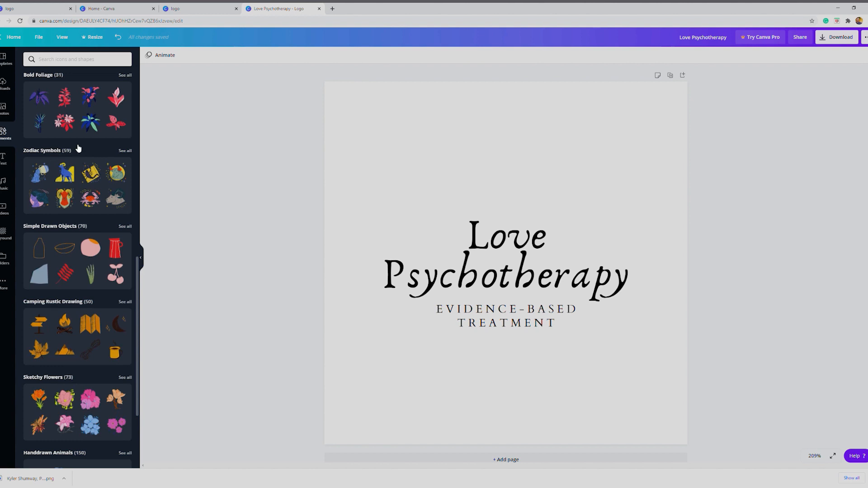
scroll(95, 132, "up", 2)
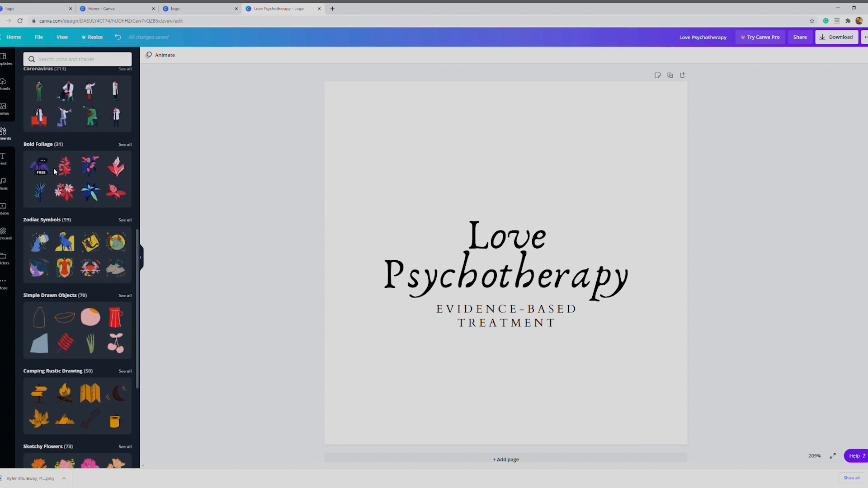
scroll(89, 267, "down", 6)
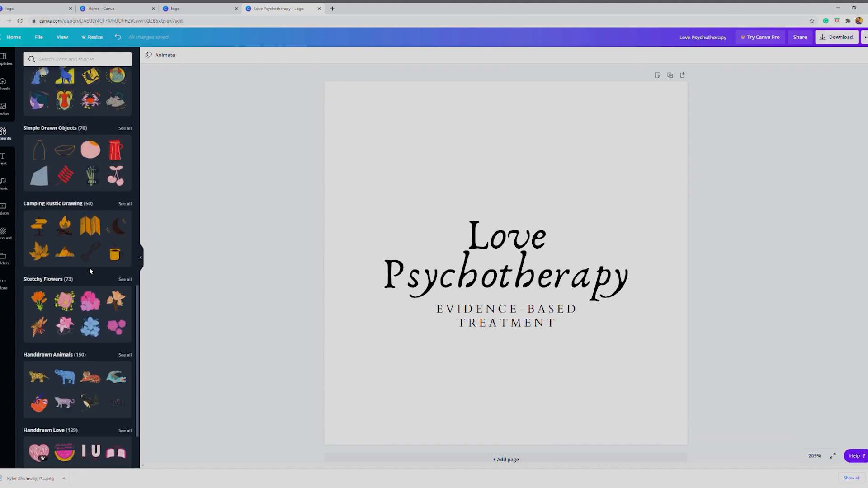
scroll(90, 265, "down", 8)
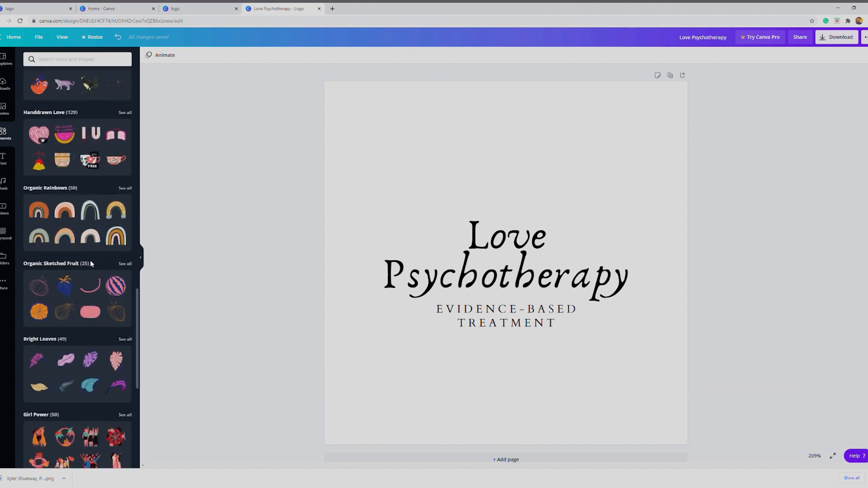
scroll(90, 261, "down", 6)
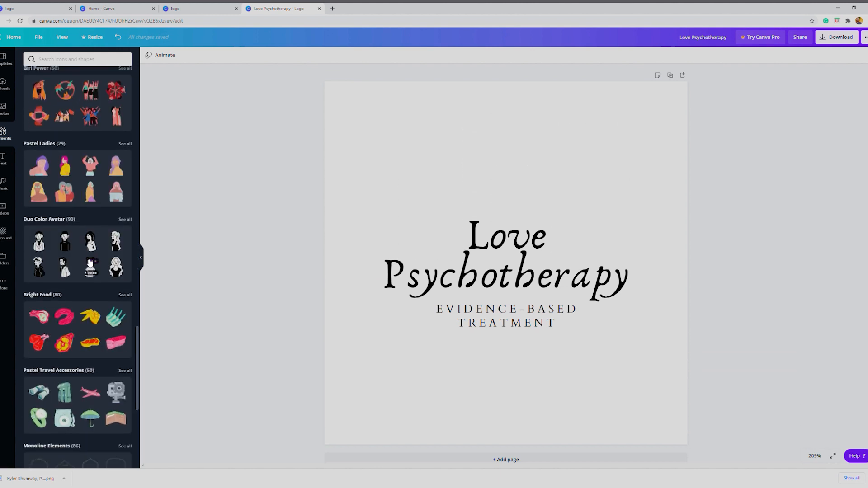
scroll(77, 261, "down", 7)
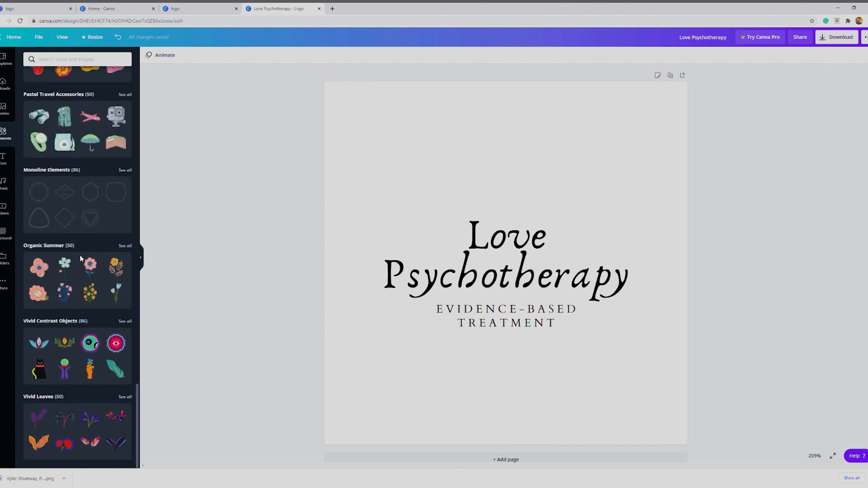
scroll(93, 272, "up", 13)
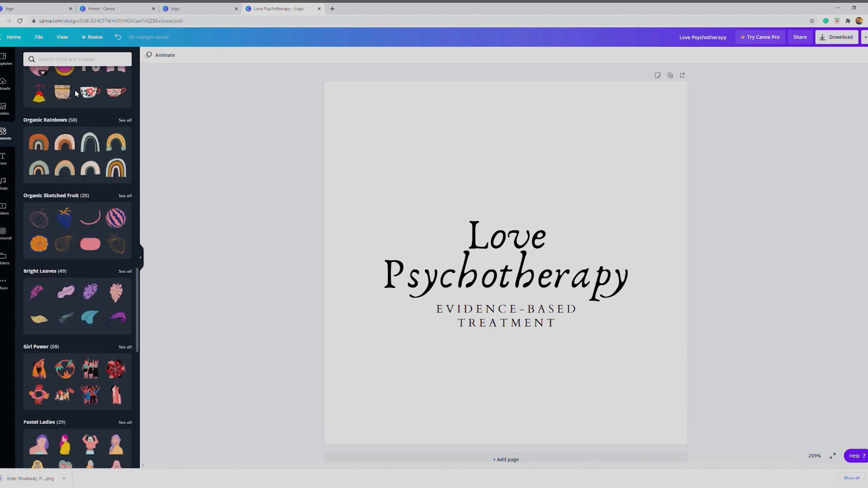
Search the elements library for "heart" and look through the heart graphics it offers
left_click(91, 62)
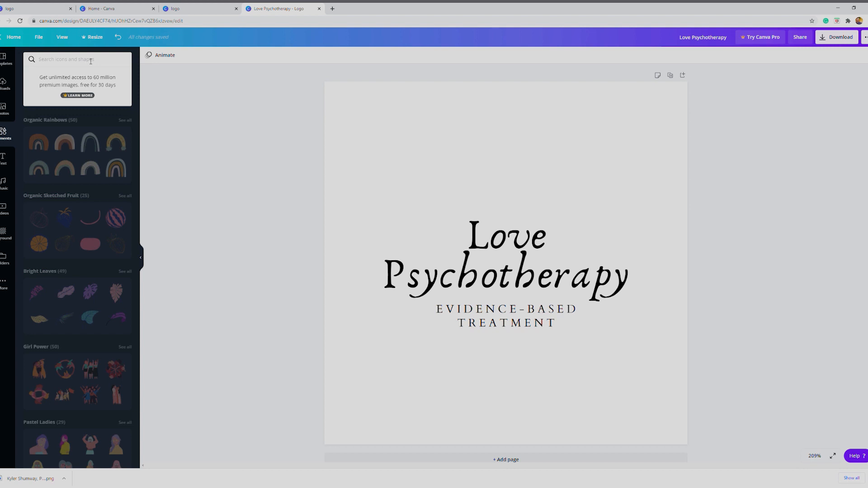
type("heart")
key("Return")
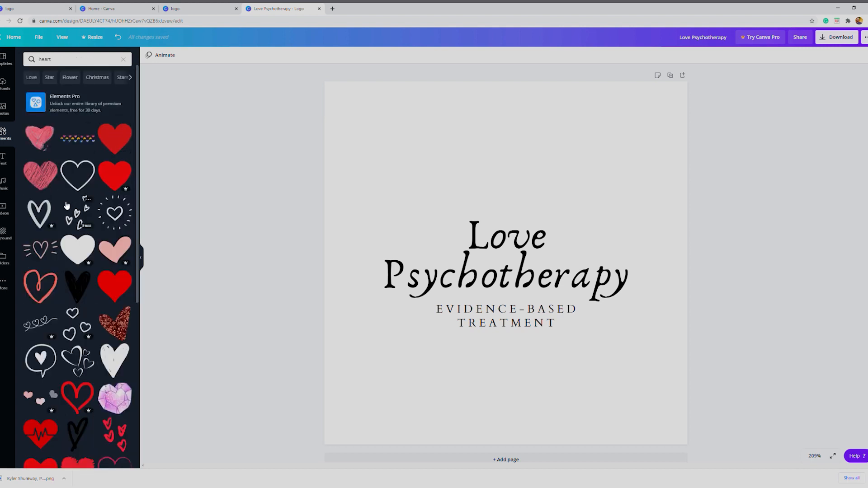
scroll(67, 272, "down", 3)
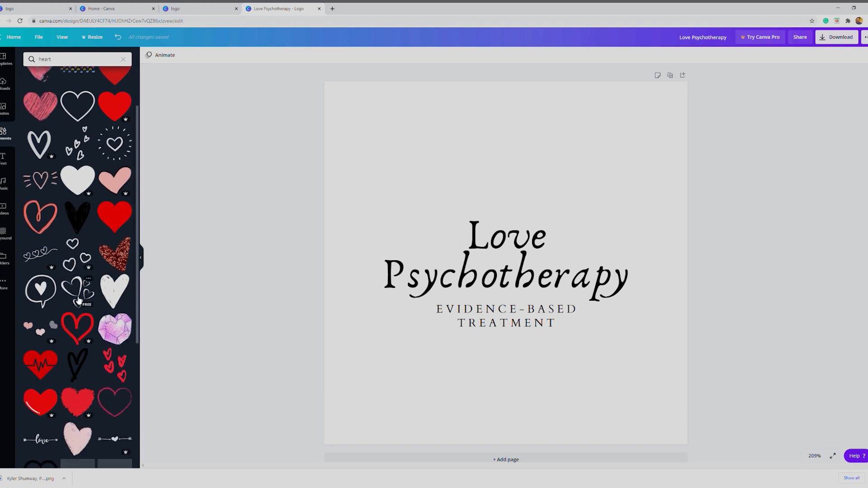
scroll(86, 258, "up", 2)
scroll(96, 271, "down", 6)
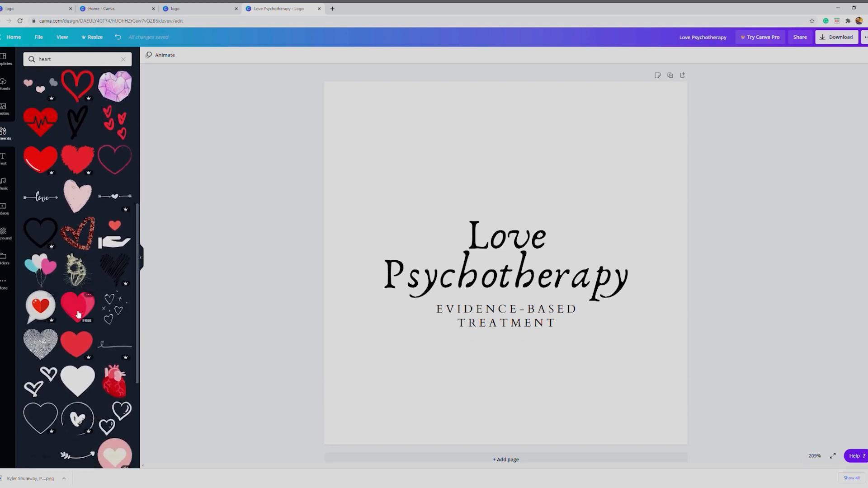
scroll(37, 282, "down", 4)
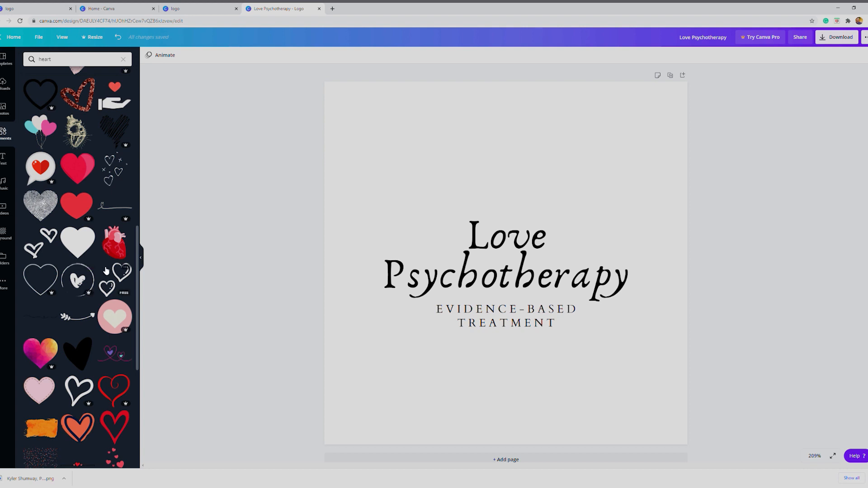
scroll(78, 316, "down", 3)
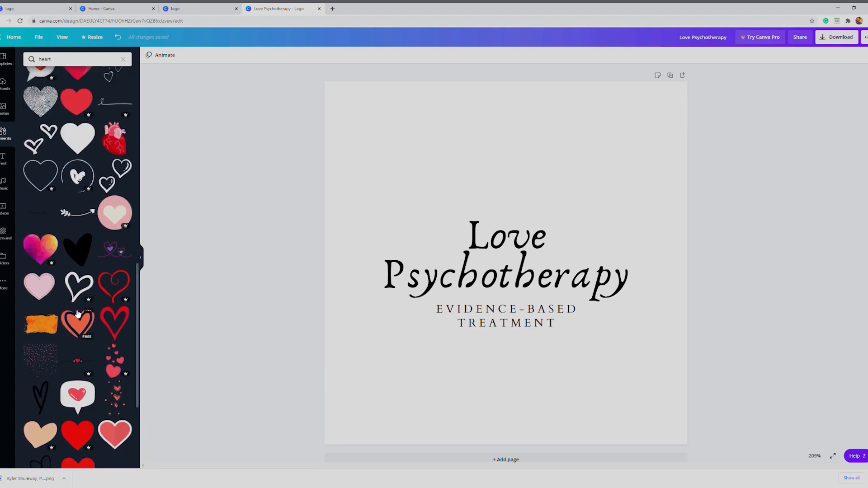
scroll(81, 307, "up", 15)
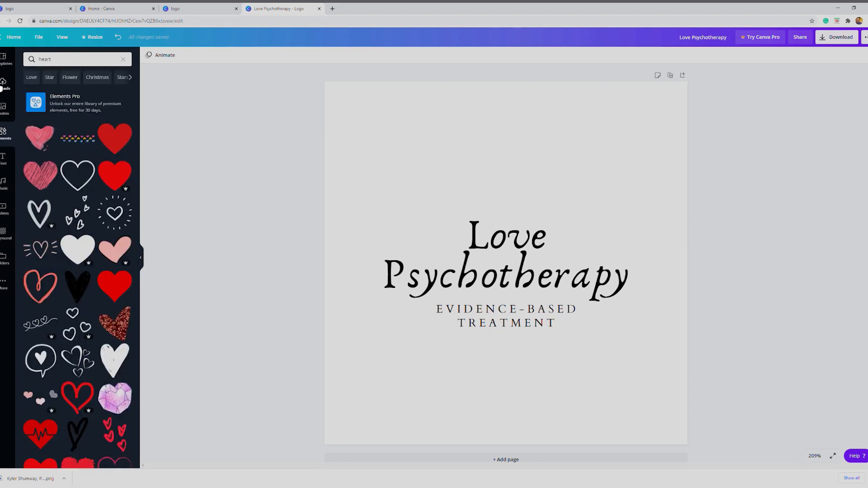
left_click(4, 85)
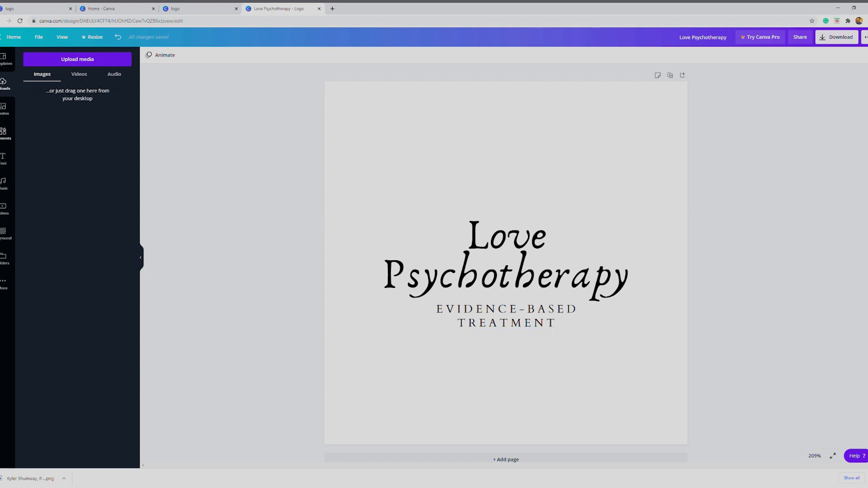
left_click(4, 158)
left_click(4, 135)
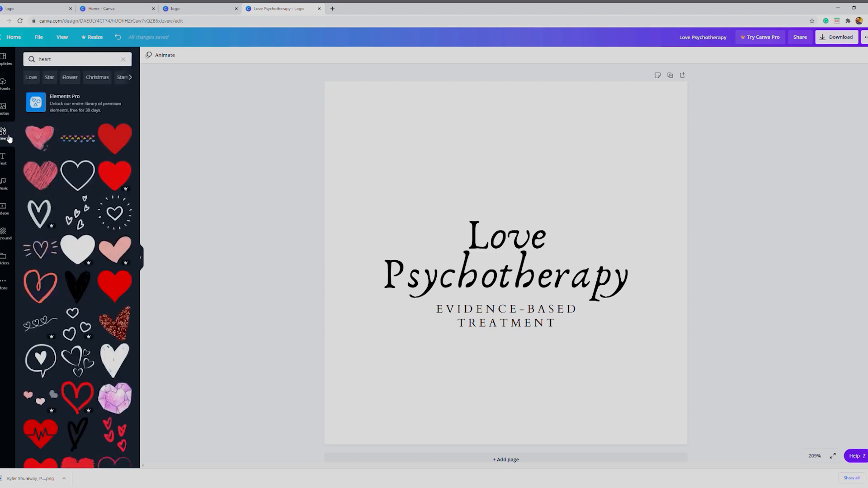
Add the free pink scribbled heart, shrink it to about half its width and centre it just above the "Love" heading
left_click(44, 176)
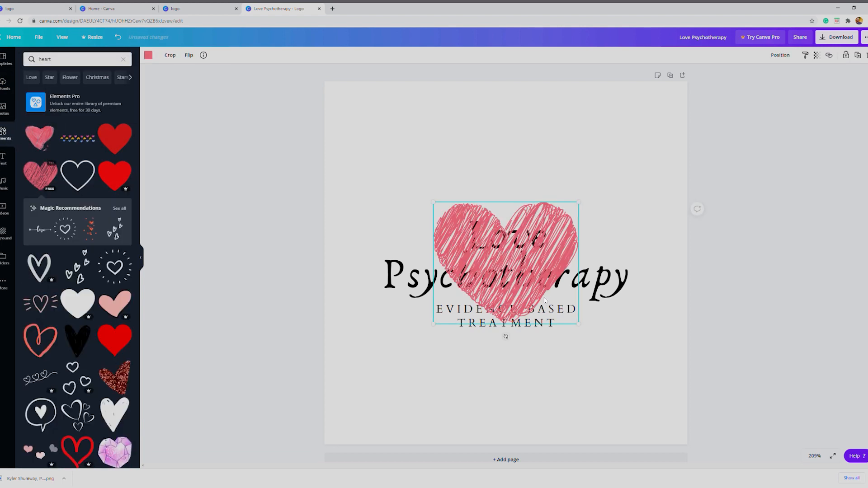
left_click_drag(546, 296, 534, 200)
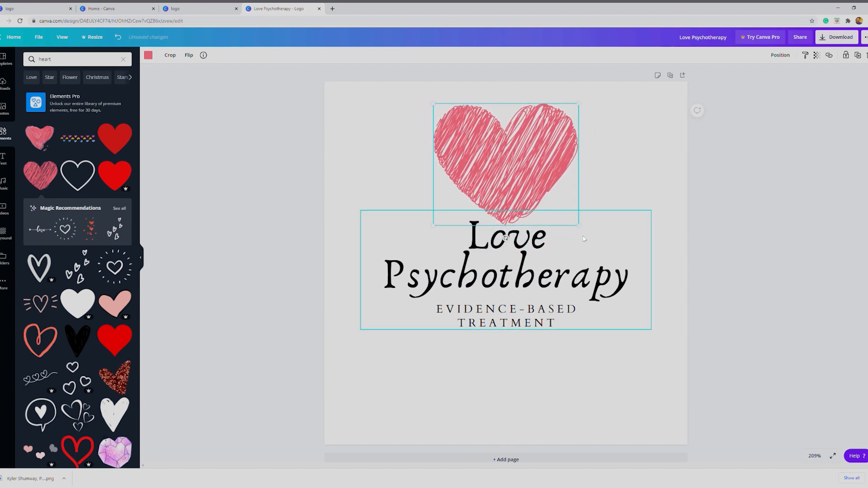
left_click_drag(579, 226, 507, 165)
left_click_drag(477, 141, 511, 189)
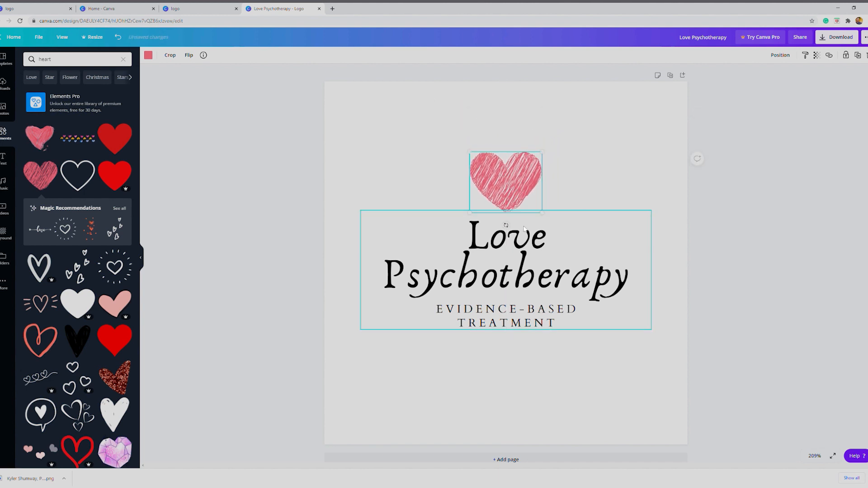
left_click(490, 425)
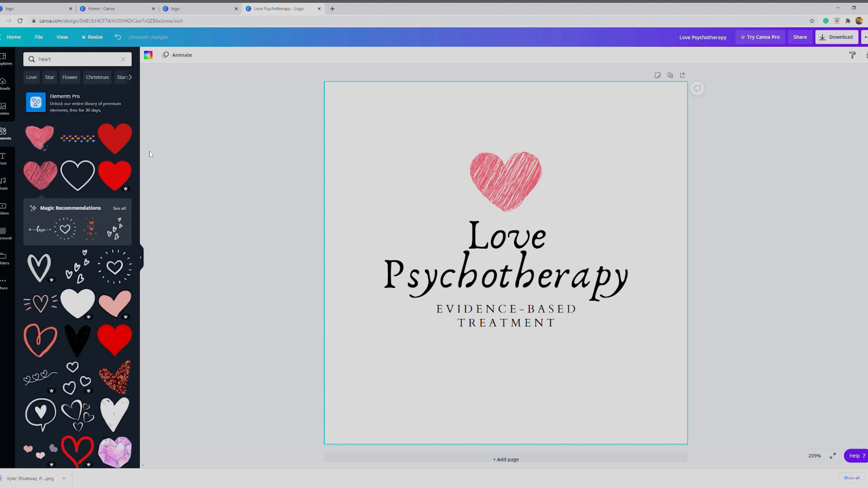
Add a second pink scribbled heart and space the two same-sized hearts side by side above the heading
left_click(42, 181)
mouse_move(516, 263)
left_mouse_down()
mouse_move(470, 179)
mouse_move(572, 186)
left_mouse_up()
mouse_move(475, 192)
left_mouse_down()
mouse_move(493, 192)
mouse_move(466, 197)
left_mouse_up()
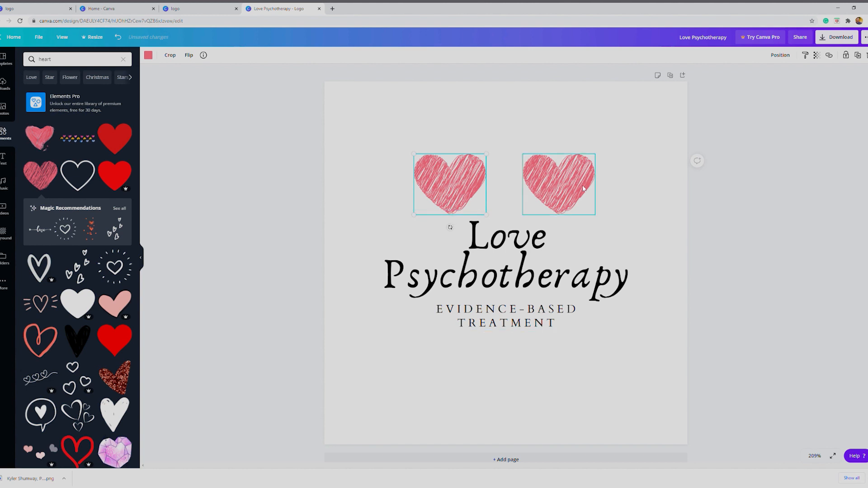
mouse_move(590, 189)
left_mouse_down()
mouse_move(574, 189)
mouse_move(606, 188)
left_mouse_up()
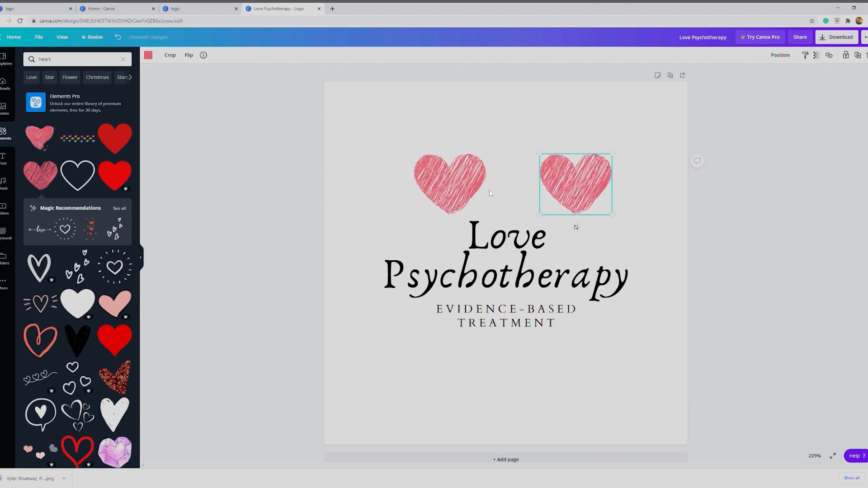
Delete the right-hand heart above the heading
left_click(429, 195, "shift")
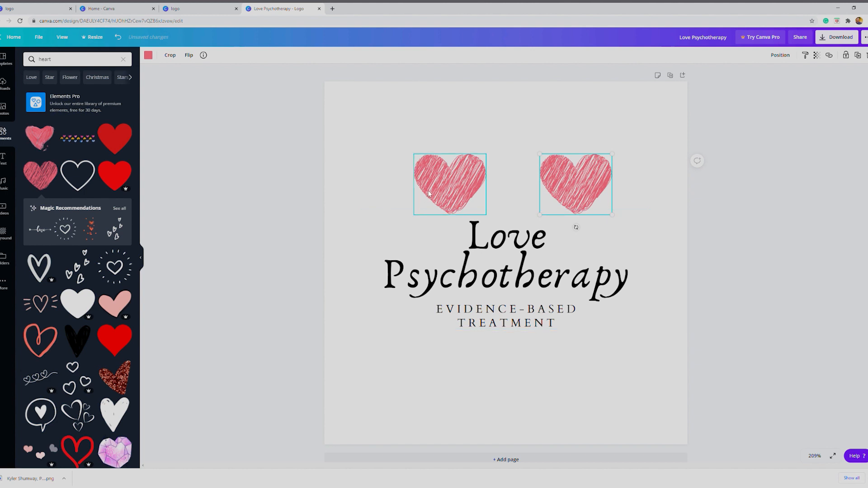
right_click(578, 188)
left_click(592, 220)
Enlarge the heart to about 321 × 270 and send it to the back, centred behind the logo text
left_click_drag(470, 183, 601, 299)
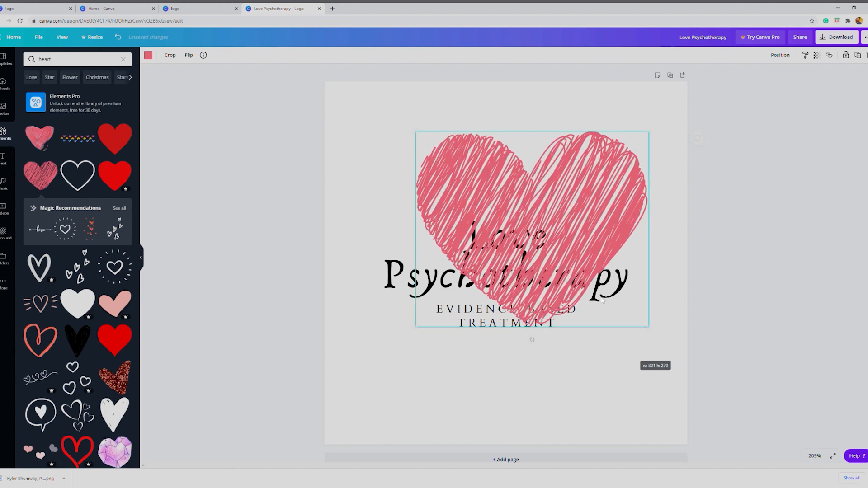
left_click_drag(555, 219, 527, 268)
right_click(587, 237)
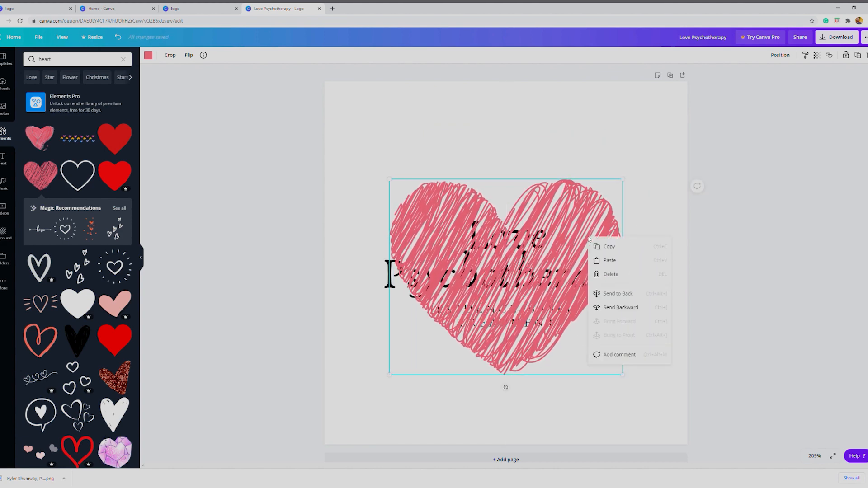
left_click(637, 298)
left_click(704, 385)
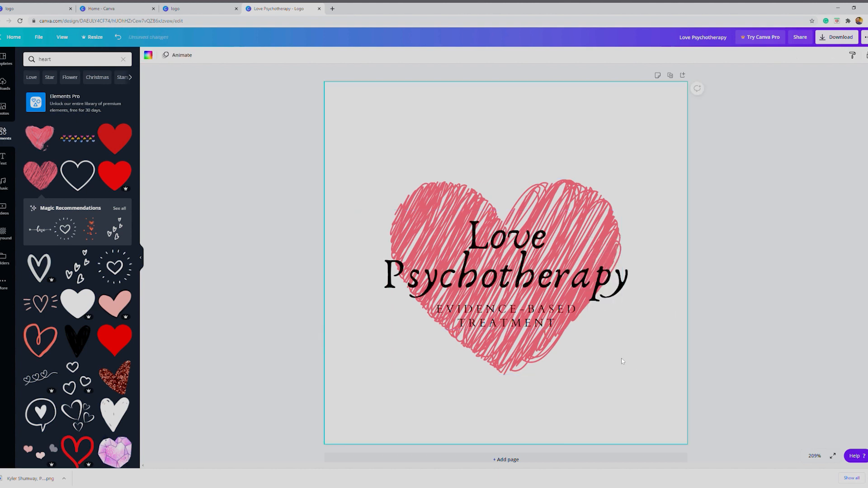
Shrink the heart to about 149 × 125 and place it at the heading's upper left, with the text block moved slightly down
left_click(515, 363)
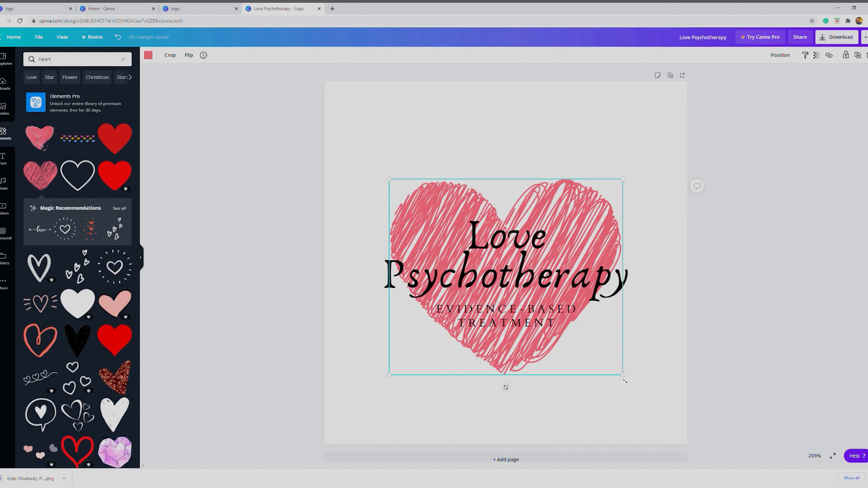
left_click_drag(625, 381, 503, 272)
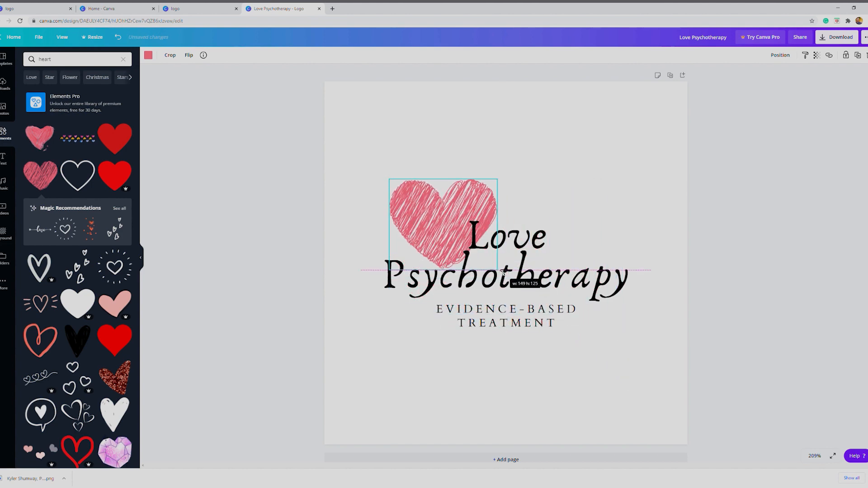
mouse_move(456, 234)
left_mouse_down()
mouse_move(423, 226)
mouse_move(455, 241)
left_mouse_up()
left_click_drag(477, 199, 452, 191)
left_click(680, 388)
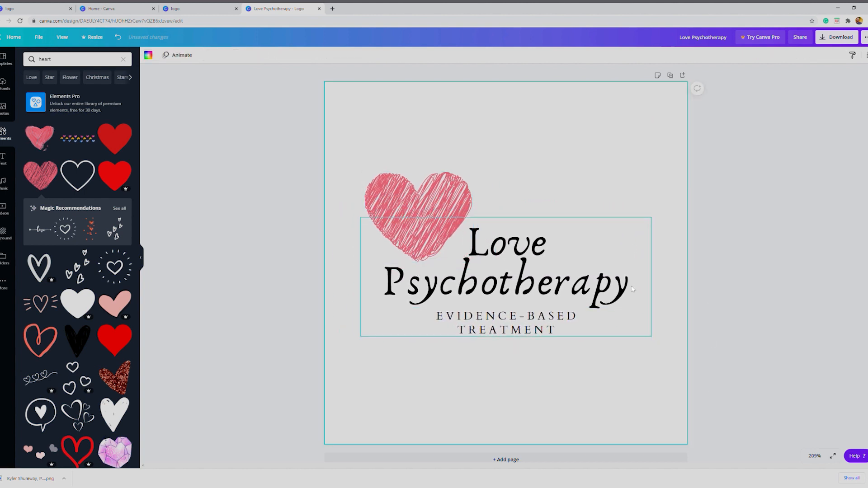
Open the download options for the "Love Psychotherapy" logo
left_click(841, 38)
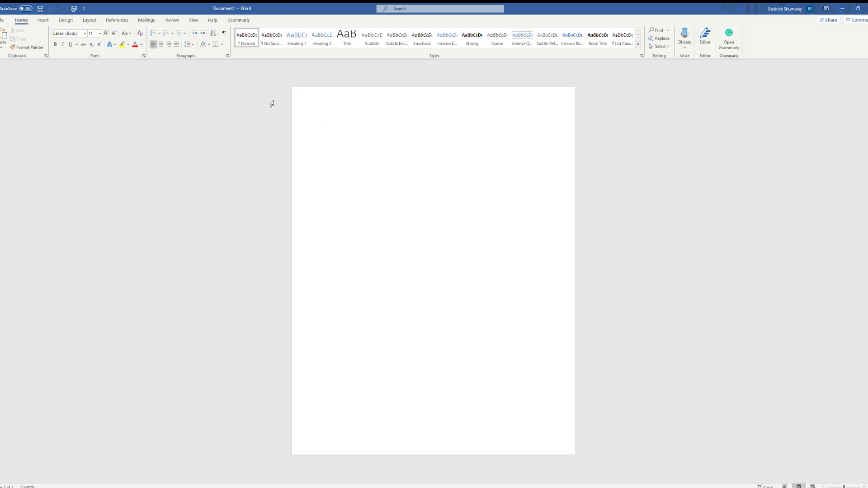
Switch to Word and bring up the insertion commands for the blank document
left_click(42, 20)
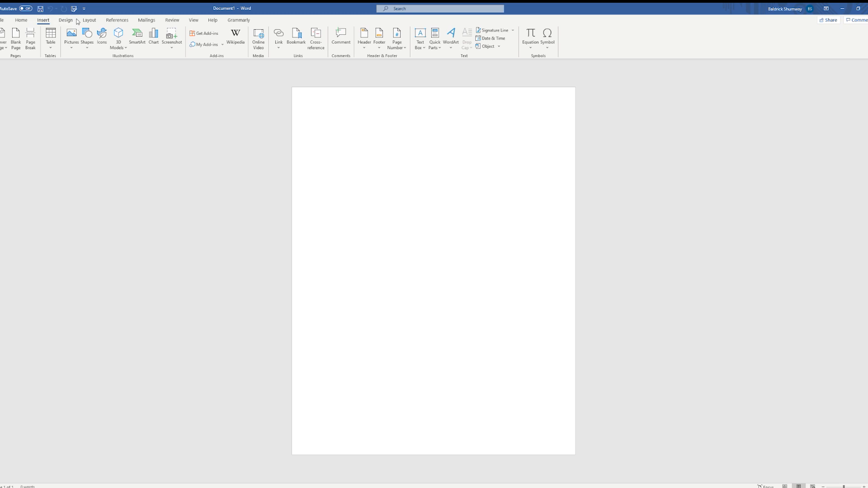